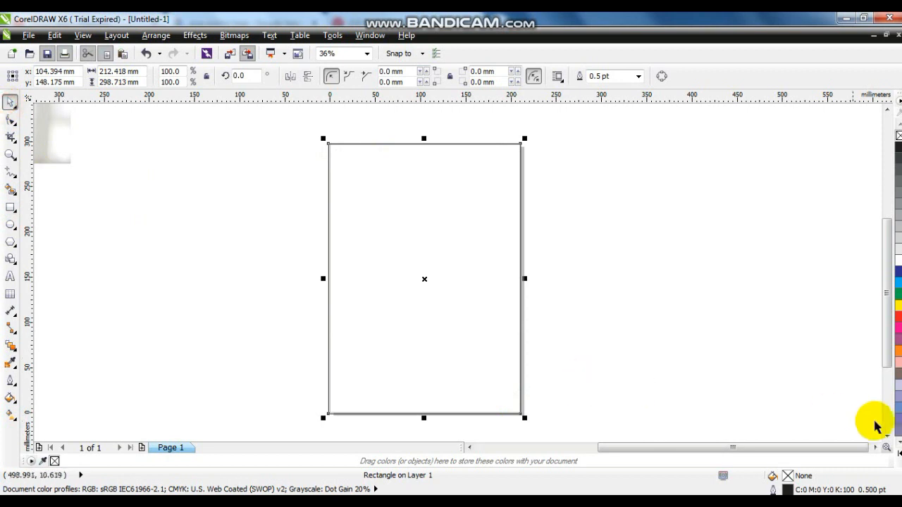
Fill the page-sized rectangle with orange (C0 M60 Y100 K0) and deselect it
{"action": "left_click", "coordinate": [898, 351]}
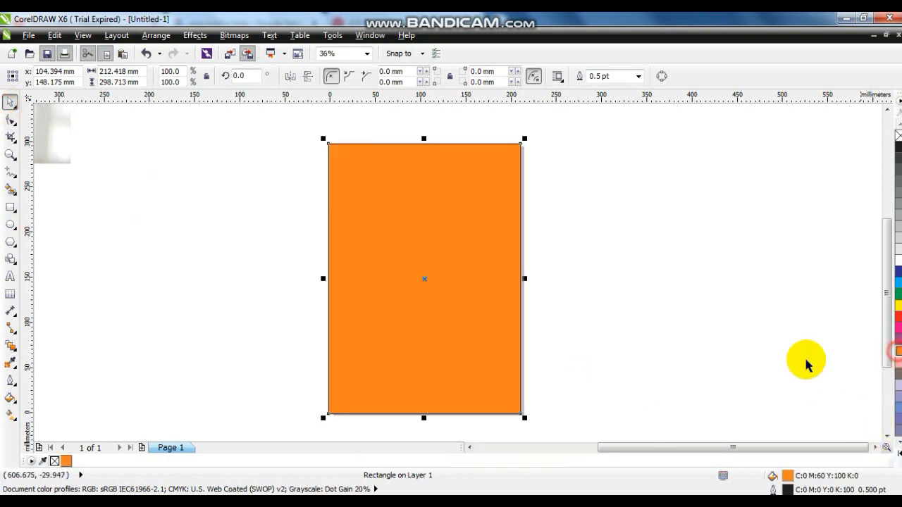
{"action": "left_click", "coordinate": [743, 362]}
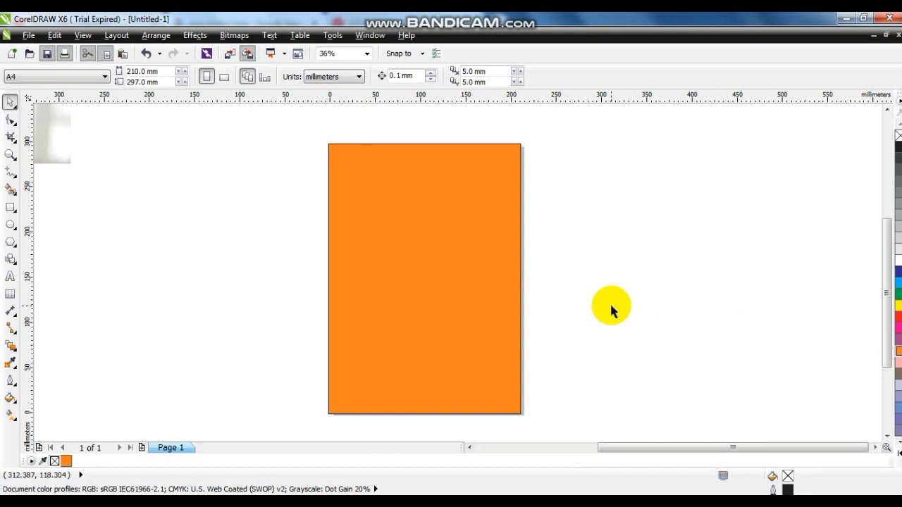
Draw a circle about 326 mm in diameter over the upper part of the page, centred near X 140 mm, Y 303 mm
{"action": "left_click", "coordinate": [11, 226]}
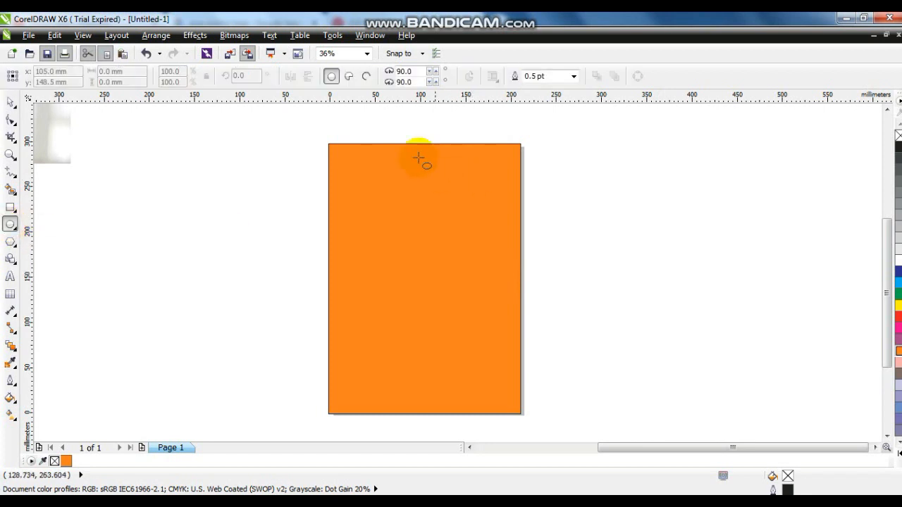
{"action": "left_click_drag", "start_coordinate": [351, 113], "coordinate": [561, 305]}
{"action": "left_click", "coordinate": [10, 102]}
{"action": "left_click_drag", "start_coordinate": [456, 221], "coordinate": [406, 170]}
{"action": "left_click_drag", "start_coordinate": [516, 276], "coordinate": [600, 360]}
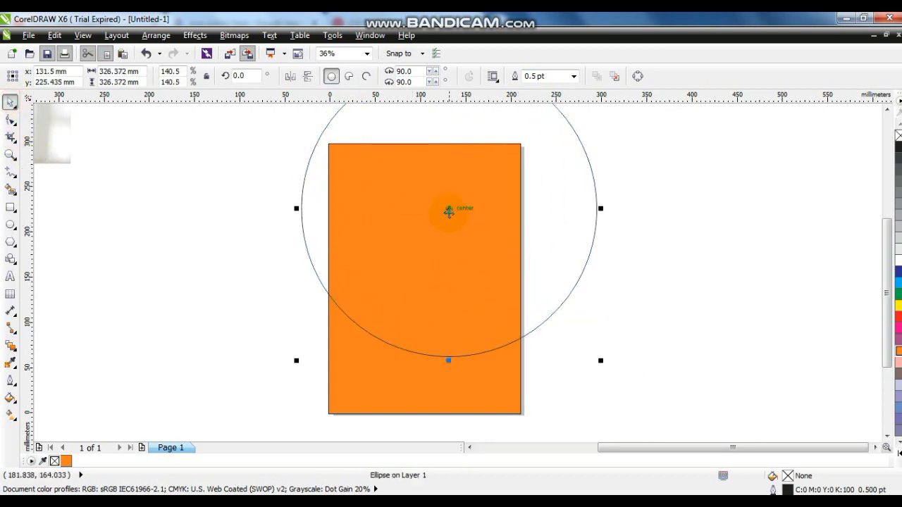
{"action": "left_click_drag", "start_coordinate": [449, 210], "coordinate": [459, 153]}
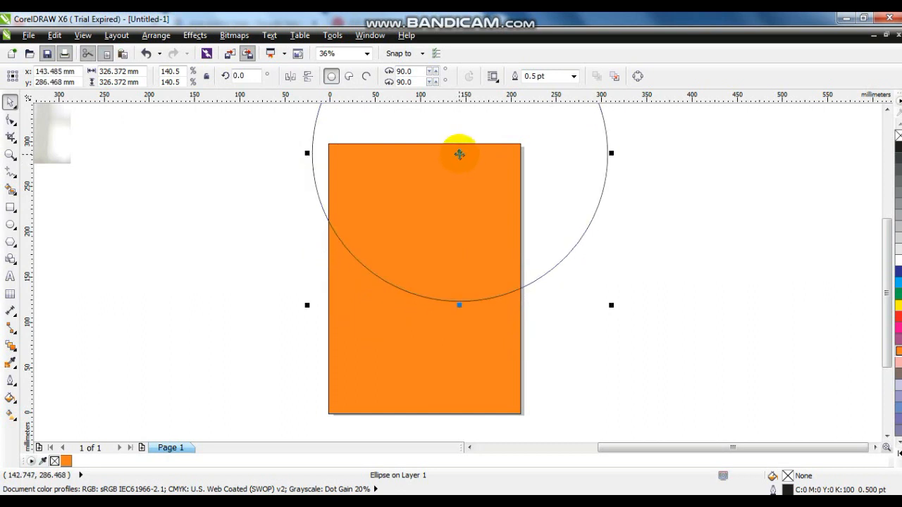
{"action": "left_click_drag", "start_coordinate": [460, 149], "coordinate": [456, 139]}
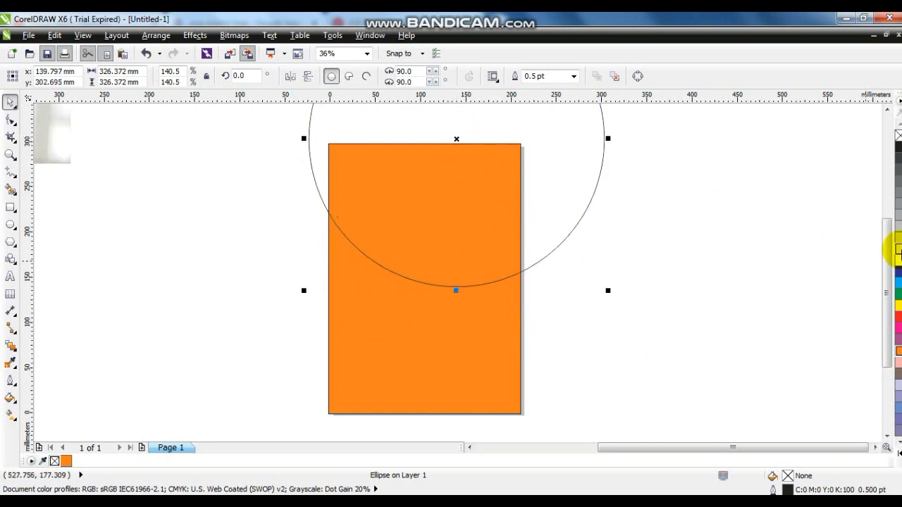
Give the circle a linear fountain fill from 10% black at its lower edge to white, and remove its outline
{"action": "left_click", "coordinate": [898, 250]}
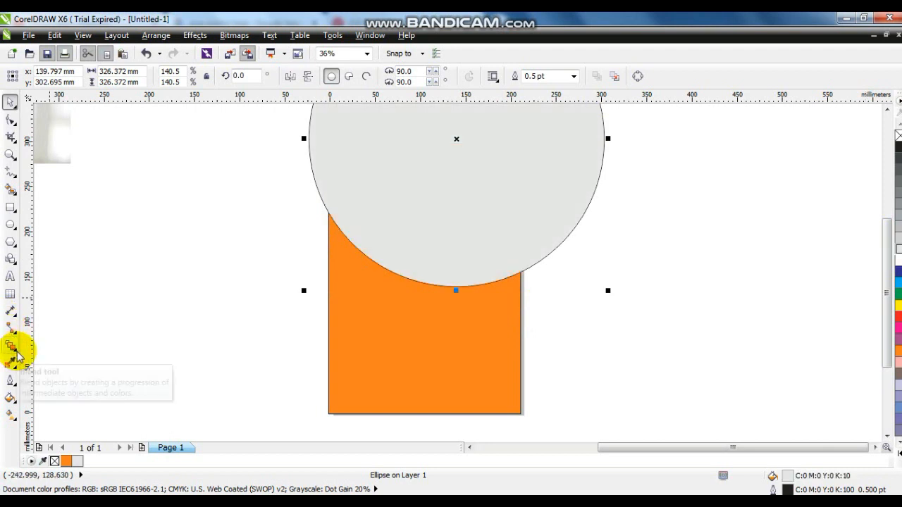
{"action": "key", "text": "g"}
{"action": "left_click_drag", "start_coordinate": [425, 270], "coordinate": [443, 184]}
{"action": "left_click_drag", "start_coordinate": [423, 276], "coordinate": [424, 278]}
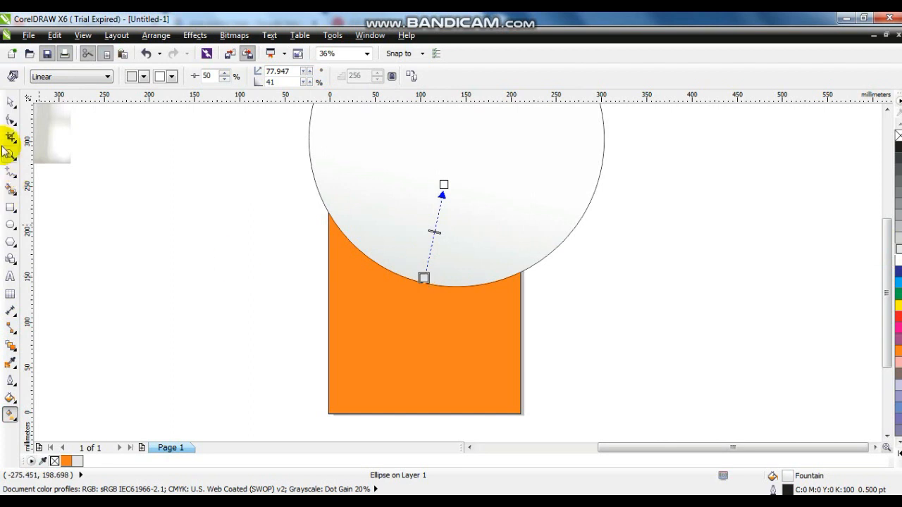
{"action": "left_click", "coordinate": [10, 106]}
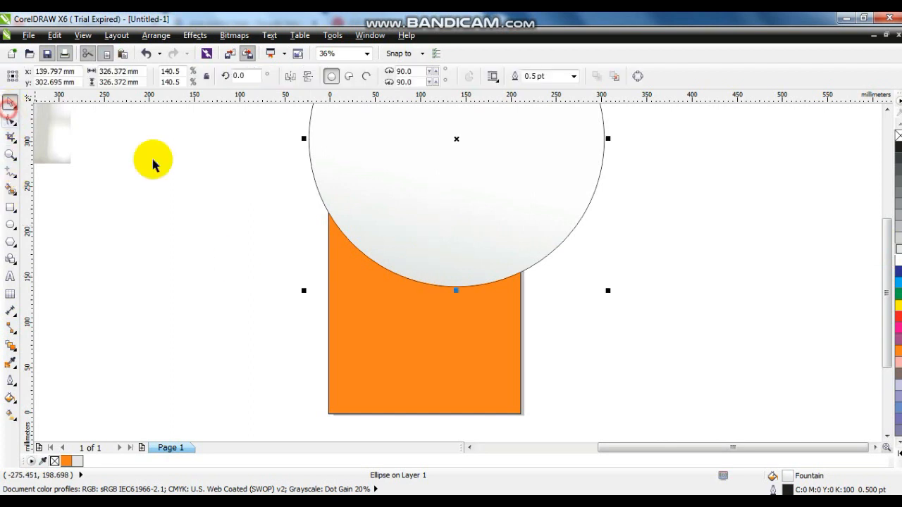
{"action": "right_click", "coordinate": [897, 136]}
PowerClip the gradient circle inside the orange rectangle
{"action": "left_click", "coordinate": [195, 35]}
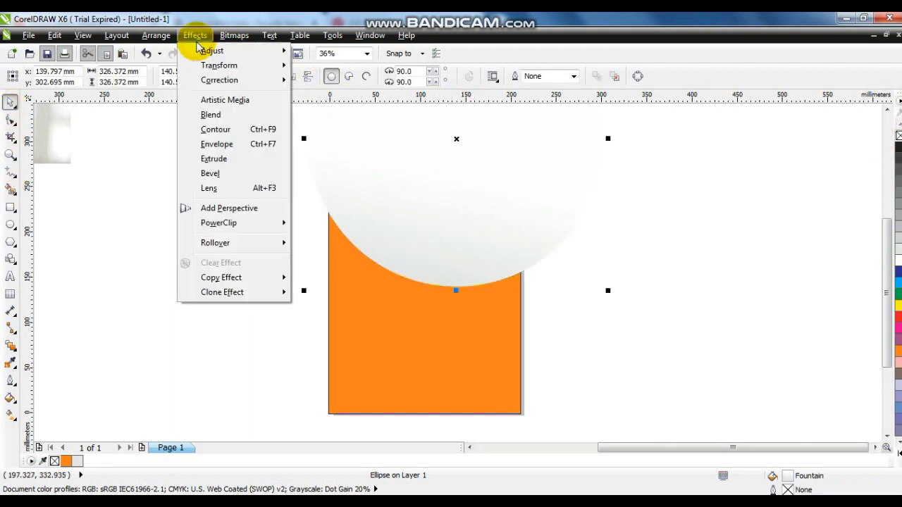
{"action": "mouse_move", "coordinate": [232, 224]}
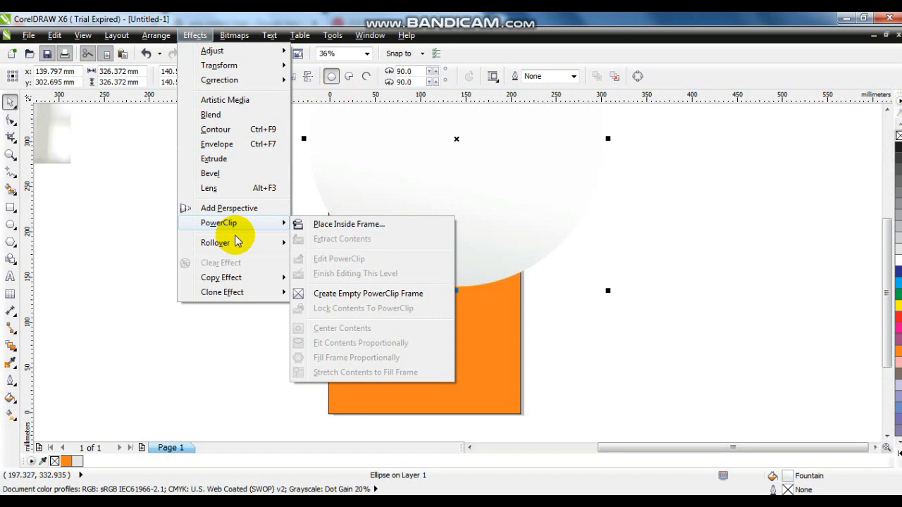
{"action": "left_click", "coordinate": [327, 224]}
{"action": "left_click", "coordinate": [366, 306]}
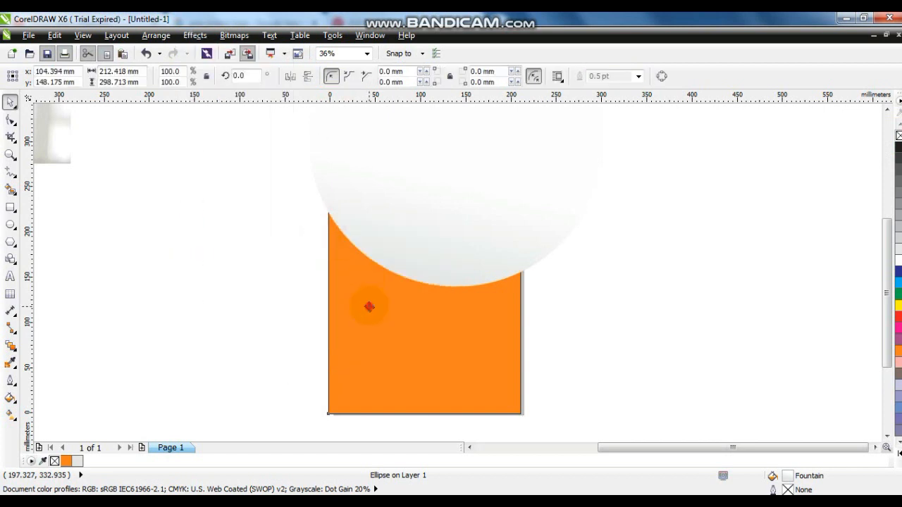
{"action": "left_click", "coordinate": [737, 299]}
Mirror the key-handover photo horizontally, enlarge it to about 343 mm wide and place it over the upper half of the page
{"action": "left_click", "coordinate": [467, 336]}
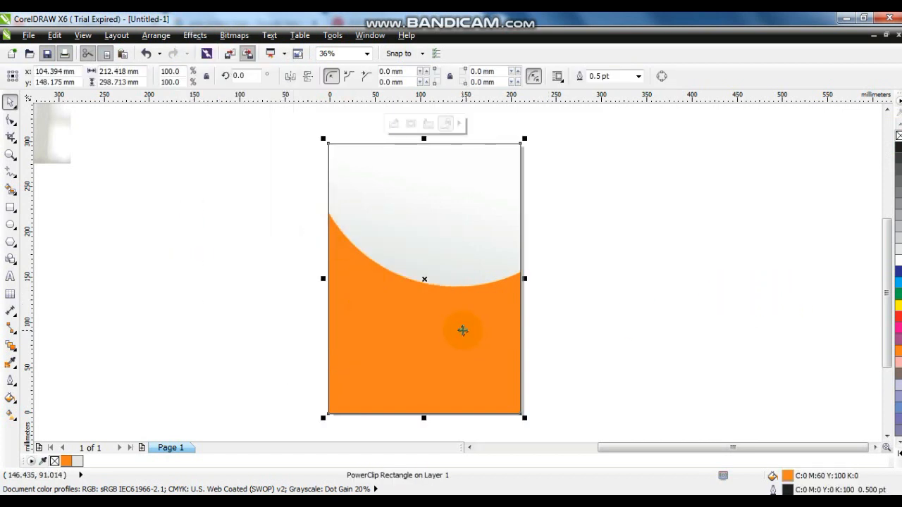
{"action": "key", "text": "F4"}
{"action": "left_click", "coordinate": [398, 211]}
{"action": "left_click", "coordinate": [407, 315], "text": "shift"}
{"action": "left_click_drag", "start_coordinate": [482, 104], "coordinate": [427, 206]}
{"action": "left_click_drag", "start_coordinate": [335, 257], "coordinate": [604, 300]}
{"action": "left_click", "coordinate": [728, 383]}
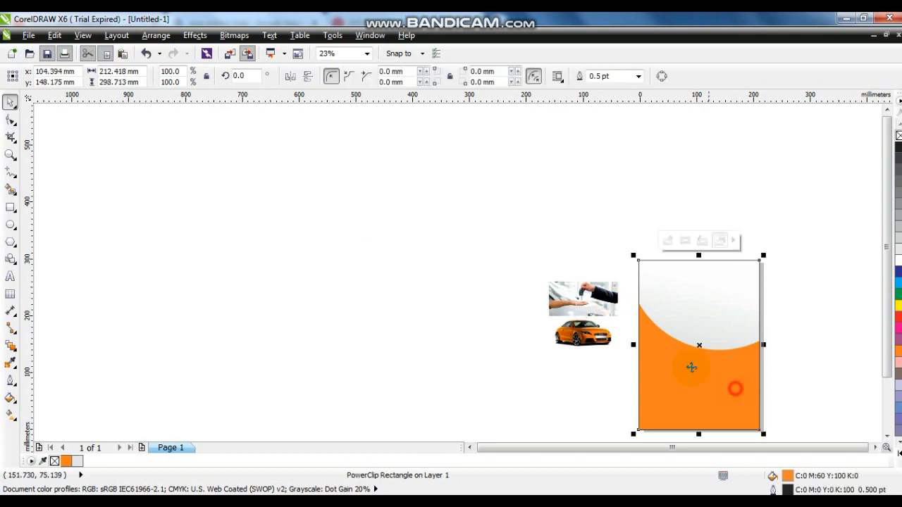
{"action": "key", "text": "shift+F2"}
{"action": "left_click", "coordinate": [644, 336]}
{"action": "left_click", "coordinate": [299, 149]}
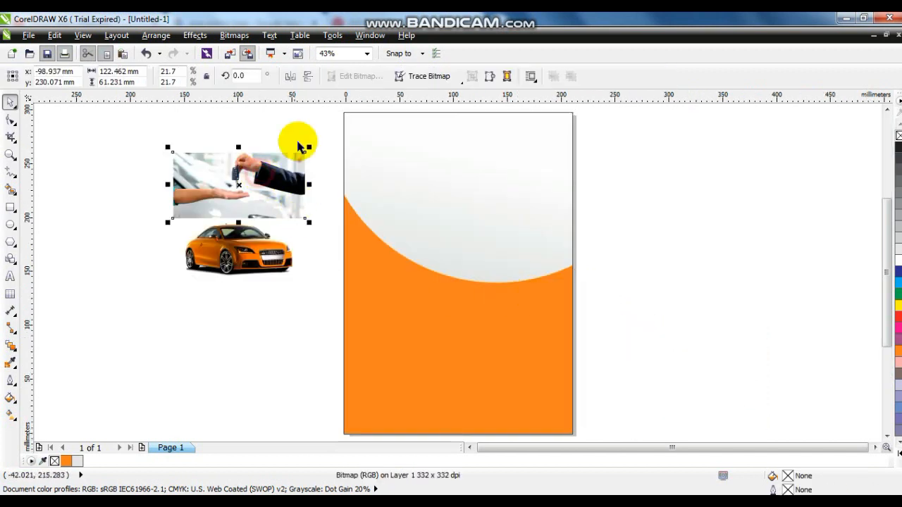
{"action": "left_click", "coordinate": [291, 76]}
{"action": "left_click_drag", "start_coordinate": [309, 153], "coordinate": [485, 322]}
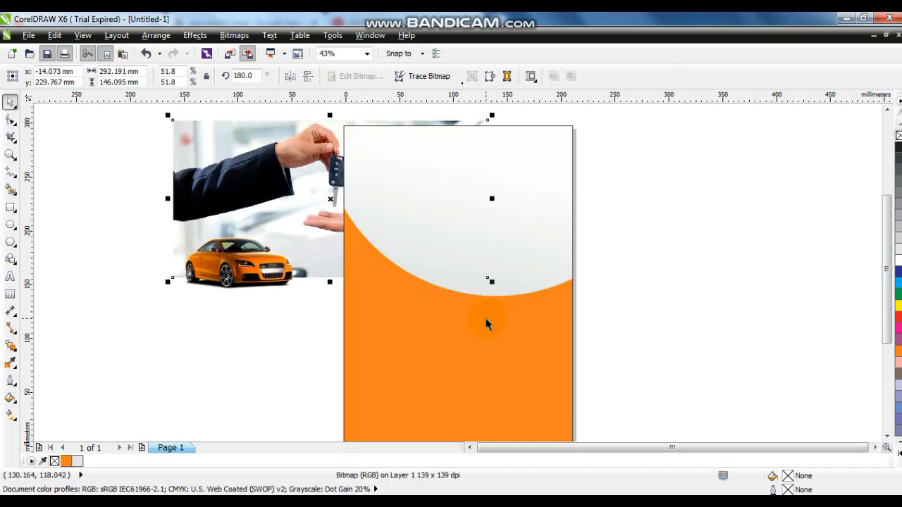
{"action": "left_click_drag", "start_coordinate": [439, 278], "coordinate": [639, 329]}
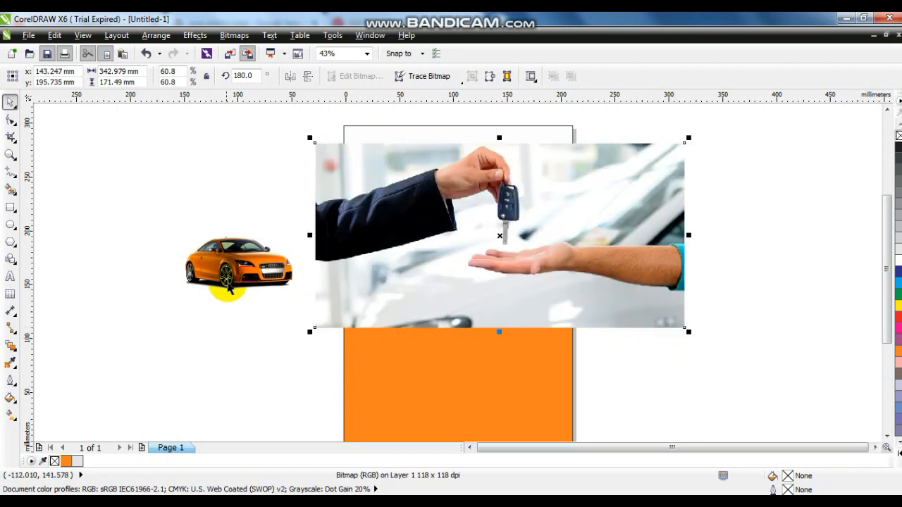
Start a straight-segment freehand outline on the photo, tracing the top of the key-holding hand from the knuckles to the cuff
{"action": "left_click", "coordinate": [232, 286]}
{"action": "left_click", "coordinate": [397, 299]}
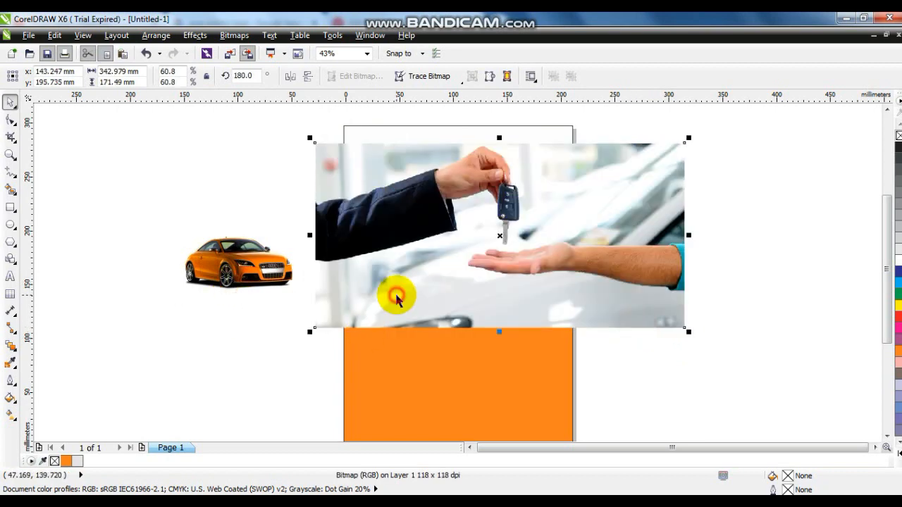
{"action": "left_click", "coordinate": [9, 156]}
{"action": "left_click_drag", "start_coordinate": [322, 129], "coordinate": [622, 287]}
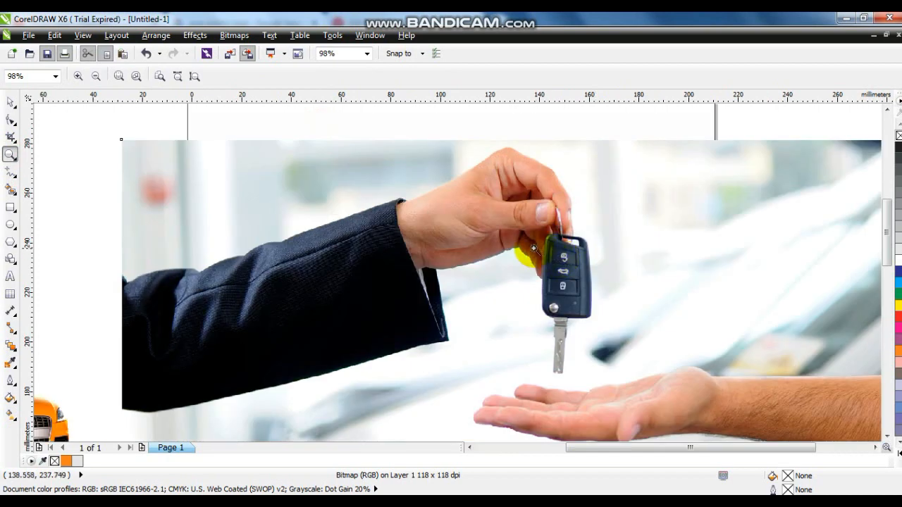
{"action": "left_click_drag", "start_coordinate": [176, 132], "coordinate": [705, 391]}
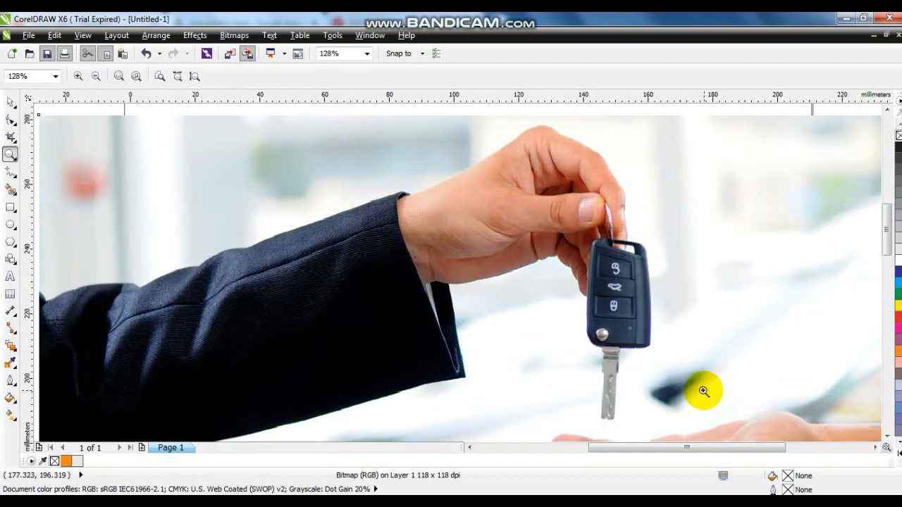
{"action": "left_click", "coordinate": [10, 172]}
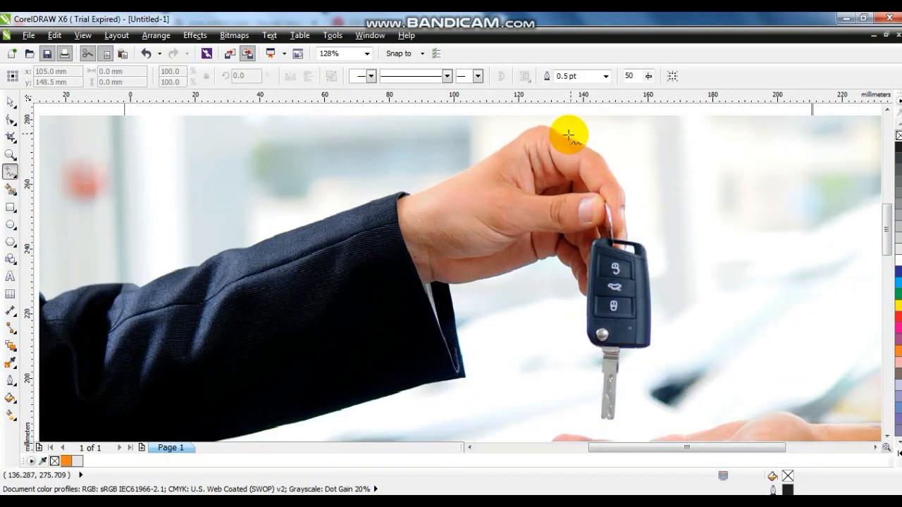
{"action": "left_click", "coordinate": [561, 135]}
{"action": "left_click", "coordinate": [520, 141]}
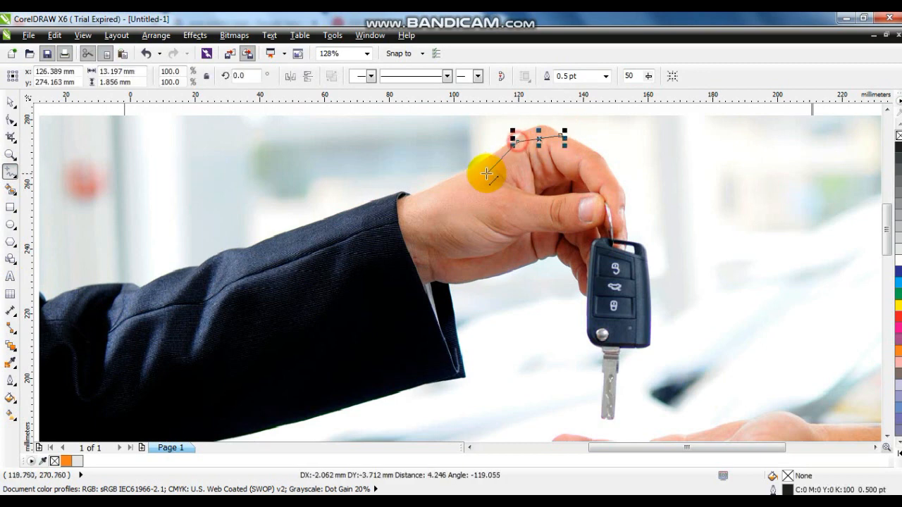
{"action": "left_click", "coordinate": [477, 164]}
{"action": "left_click", "coordinate": [412, 196]}
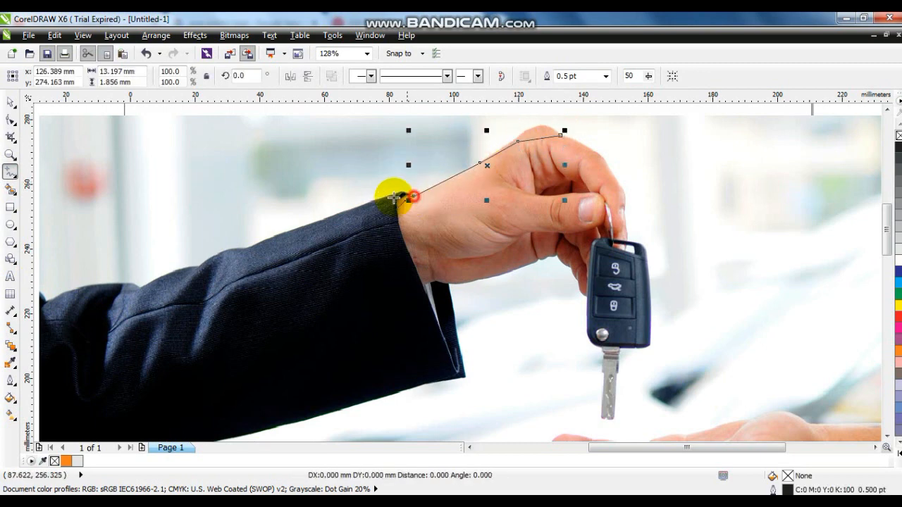
{"action": "left_click", "coordinate": [389, 198]}
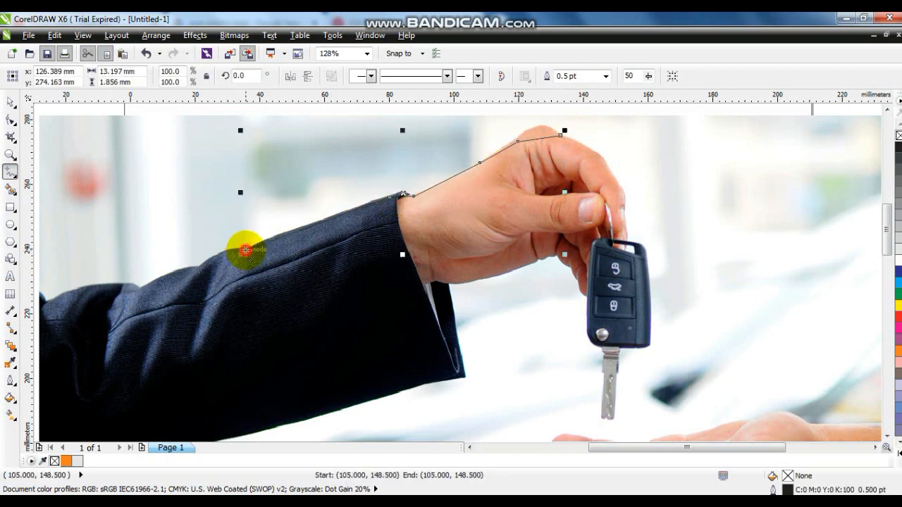
Continue the outline along the upper edge of the dark sleeve to just beyond the photo's border
{"action": "left_click", "coordinate": [246, 250]}
{"action": "left_click", "coordinate": [201, 270]}
{"action": "left_click", "coordinate": [134, 295]}
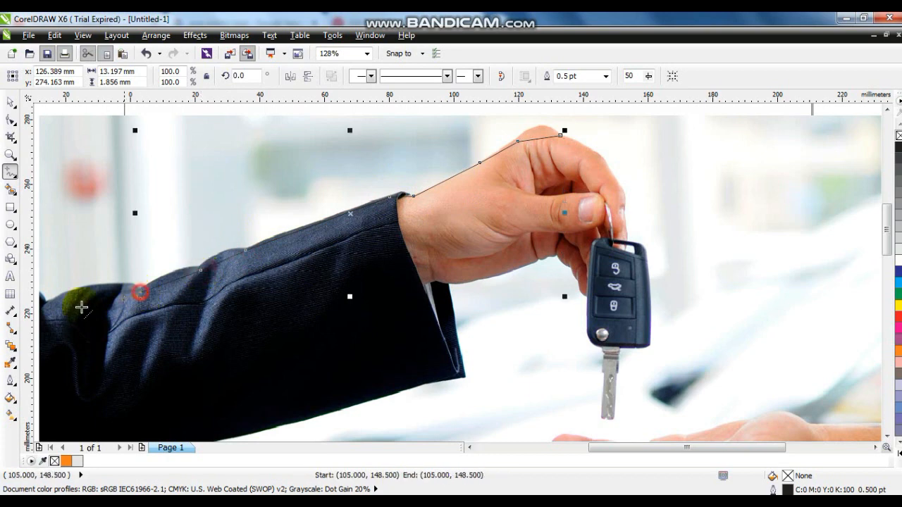
{"action": "scroll", "coordinate": [128, 301], "scroll_direction": "left", "scroll_amount": 2}
{"action": "left_click", "coordinate": [85, 294]}
Carry the outline around the sleeve's outer end and along its lower edge to the cuff corner
{"action": "scroll", "coordinate": [75, 397], "scroll_direction": "down", "scroll_amount": 2}
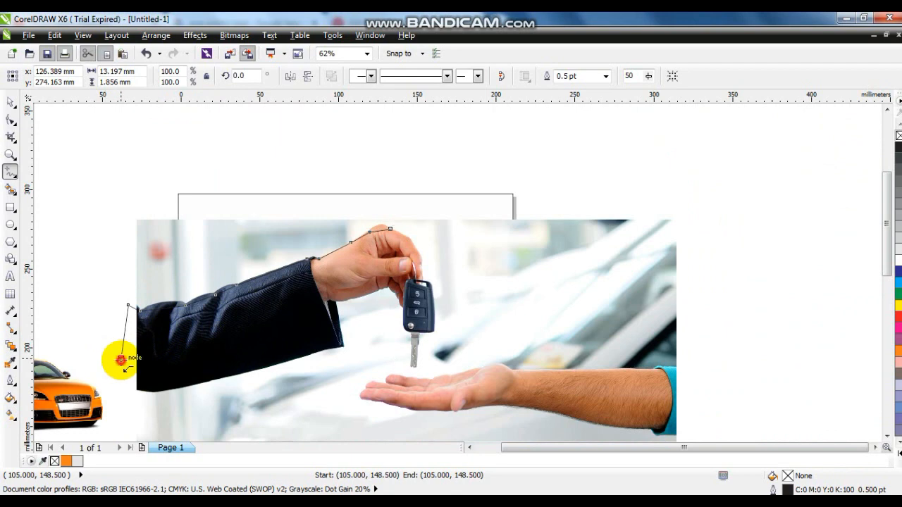
{"action": "left_click", "coordinate": [120, 359]}
{"action": "left_click", "coordinate": [137, 389]}
{"action": "left_click", "coordinate": [170, 388]}
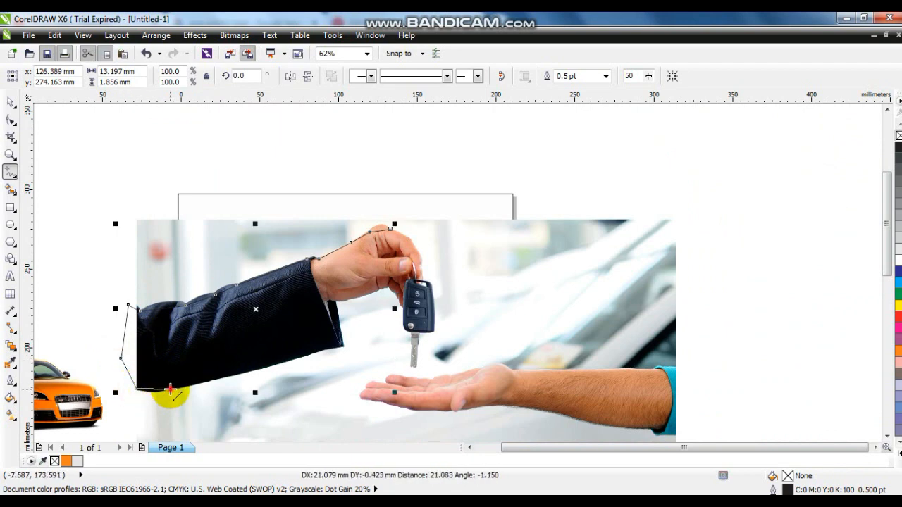
{"action": "left_click", "coordinate": [322, 347]}
{"action": "left_click", "coordinate": [343, 346]}
Extend the outline up the cuff opening and along the underside of the hand to the fingertips beside the key fob
{"action": "left_click", "coordinate": [11, 154]}
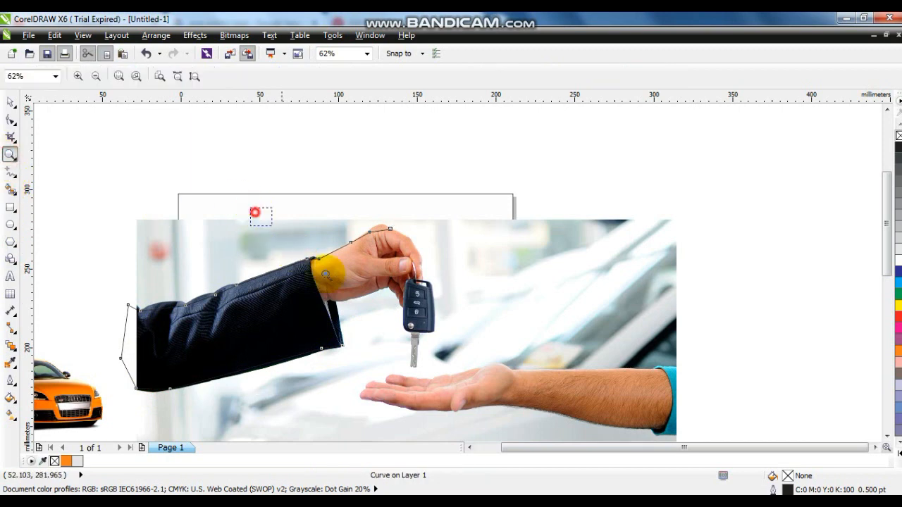
{"action": "left_click", "coordinate": [326, 275]}
{"action": "left_click", "coordinate": [8, 174]}
{"action": "left_click", "coordinate": [401, 369]}
{"action": "left_click", "coordinate": [395, 321]}
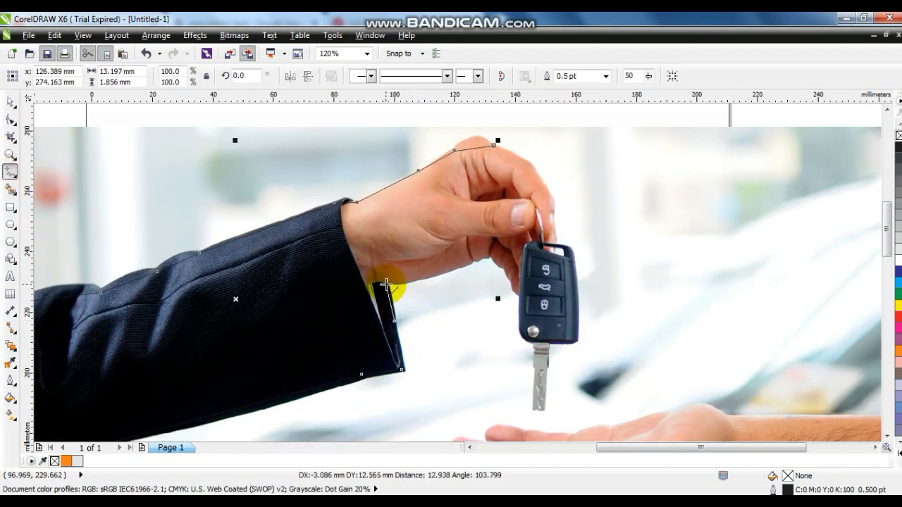
{"action": "left_click", "coordinate": [387, 281]}
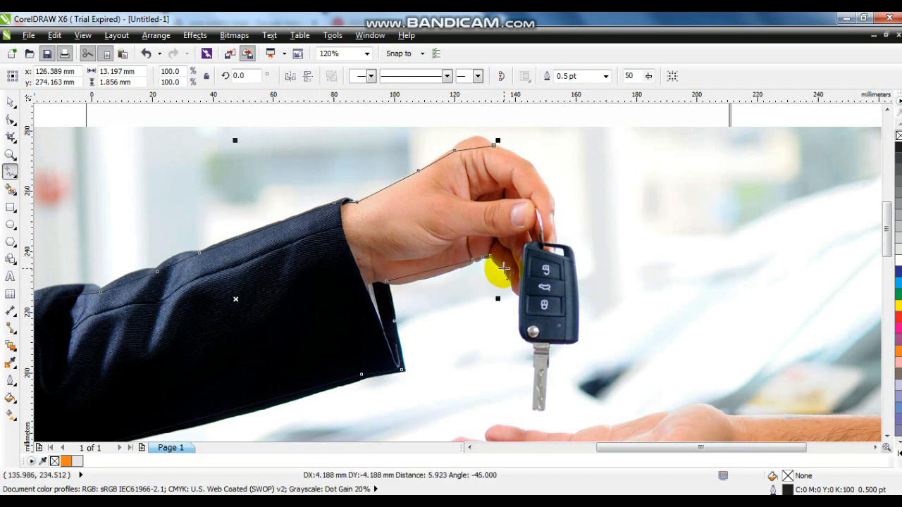
{"action": "left_click", "coordinate": [523, 299]}
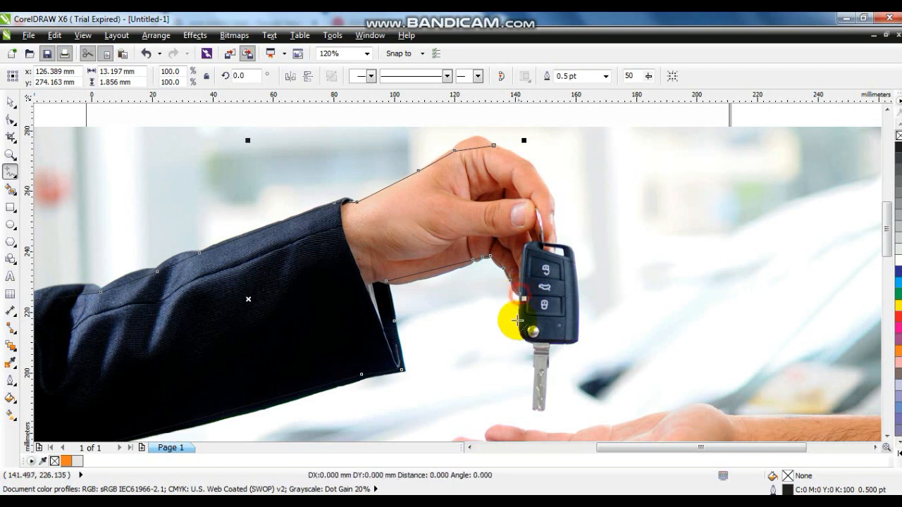
Continue the outline down the key fob's near side, around its lower corner and along the blade to its tip
{"action": "double_click", "coordinate": [519, 321]}
{"action": "left_click", "coordinate": [533, 344]}
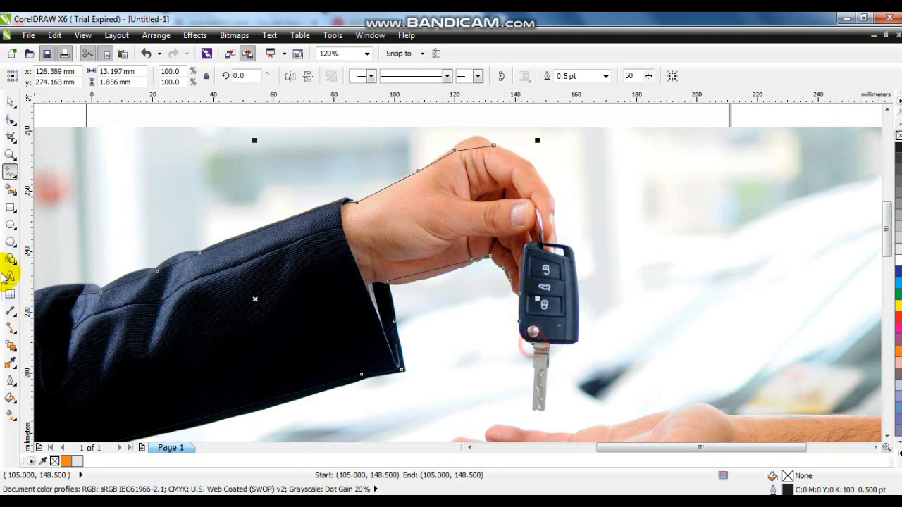
{"action": "left_click", "coordinate": [9, 155]}
{"action": "left_click_drag", "start_coordinate": [471, 289], "coordinate": [629, 419]}
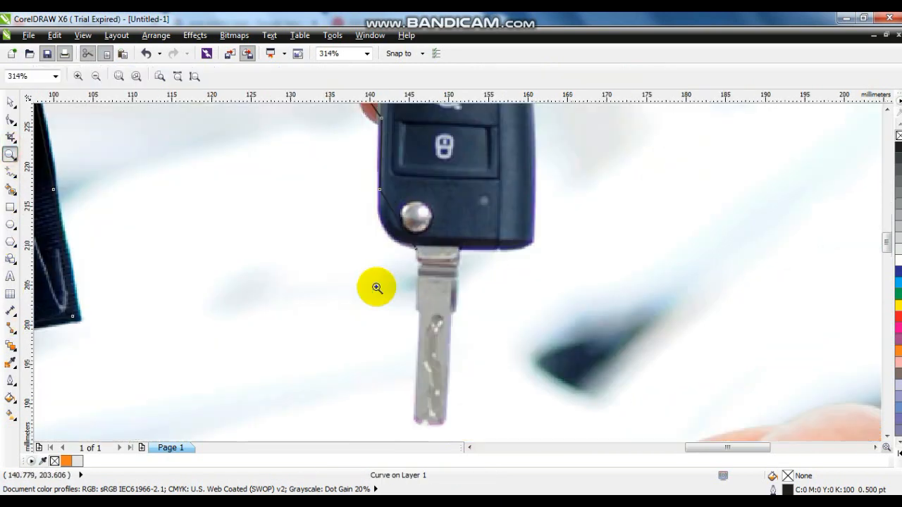
{"action": "left_click", "coordinate": [10, 171]}
{"action": "left_click_drag", "start_coordinate": [416, 253], "coordinate": [419, 267]}
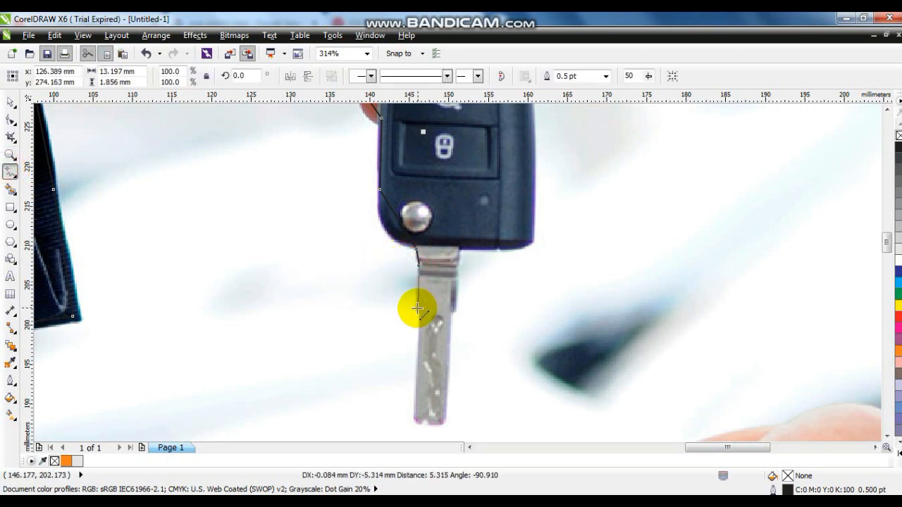
{"action": "left_click", "coordinate": [420, 308]}
{"action": "left_click_drag", "start_coordinate": [417, 423], "coordinate": [444, 424]}
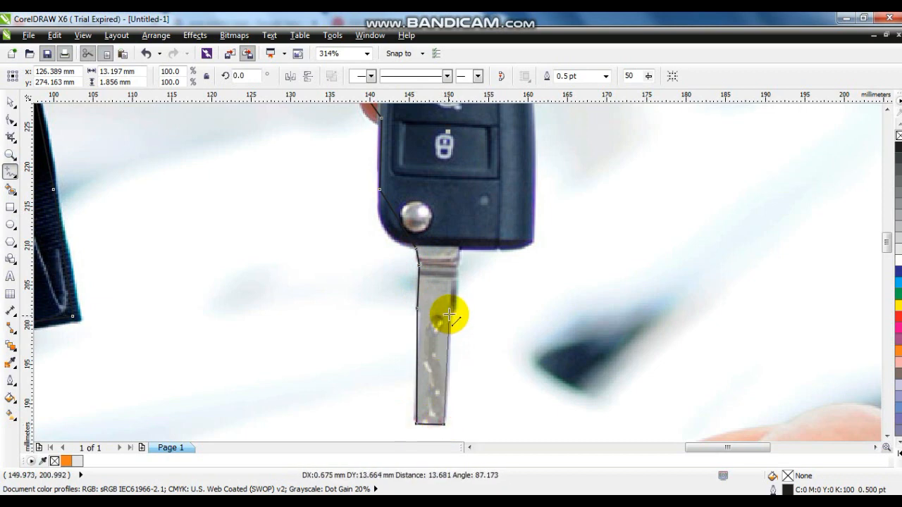
Carry the outline back up the blade's other edge, along the fob's bottom and up its outer side to the top
{"action": "left_click", "coordinate": [458, 308]}
{"action": "left_click", "coordinate": [459, 246]}
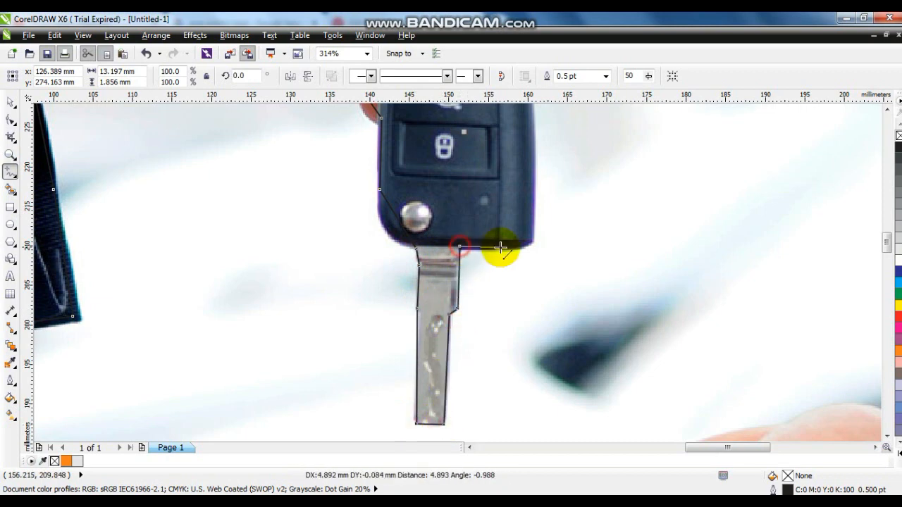
{"action": "scroll", "coordinate": [512, 268], "scroll_direction": "down", "scroll_amount": 3}
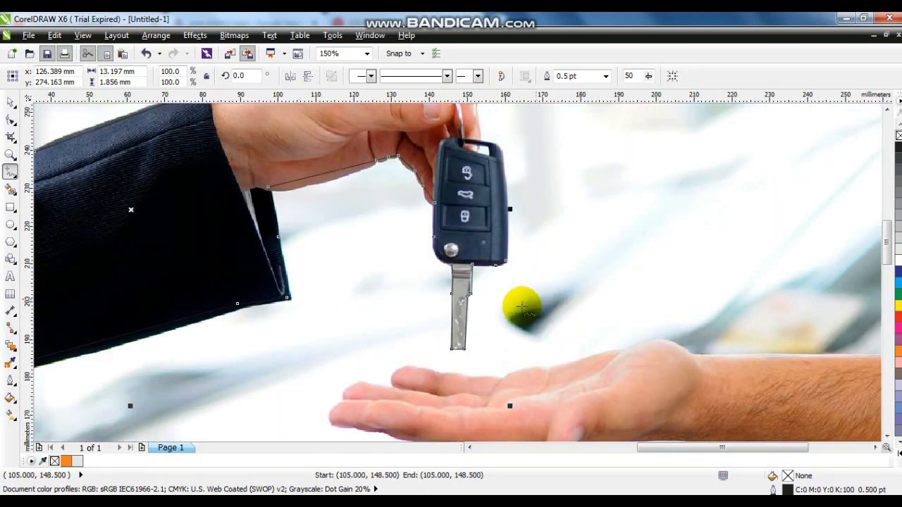
{"action": "left_click", "coordinate": [505, 260]}
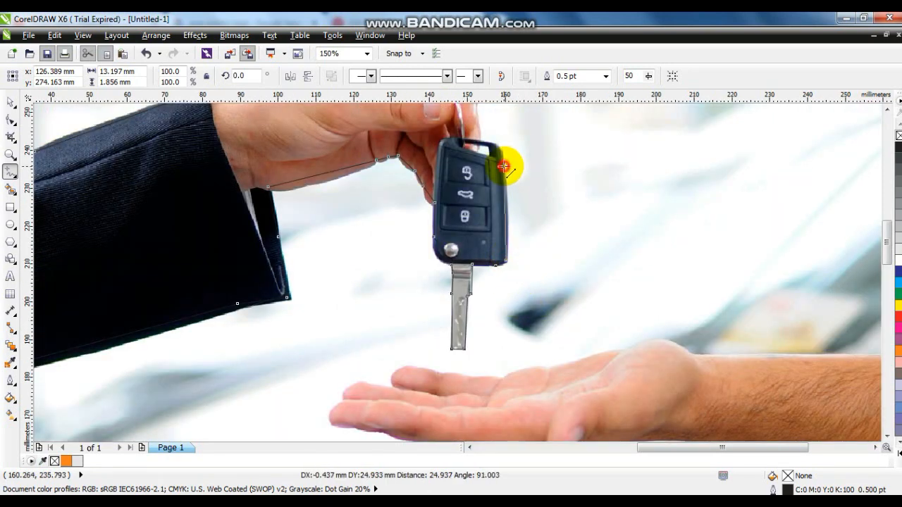
{"action": "left_click", "coordinate": [509, 166]}
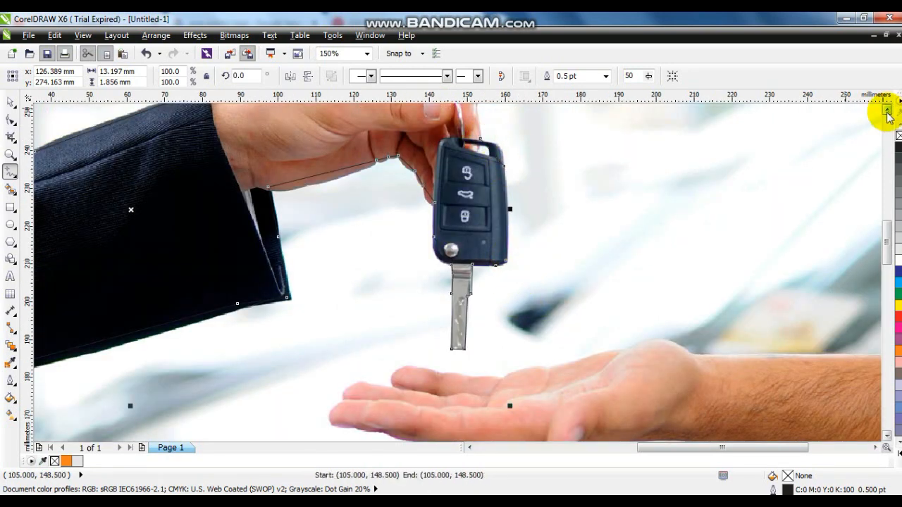
Close the outline by tracing from the fob's top up the index finger to the starting node on the knuckles
{"action": "left_click", "coordinate": [887, 110]}
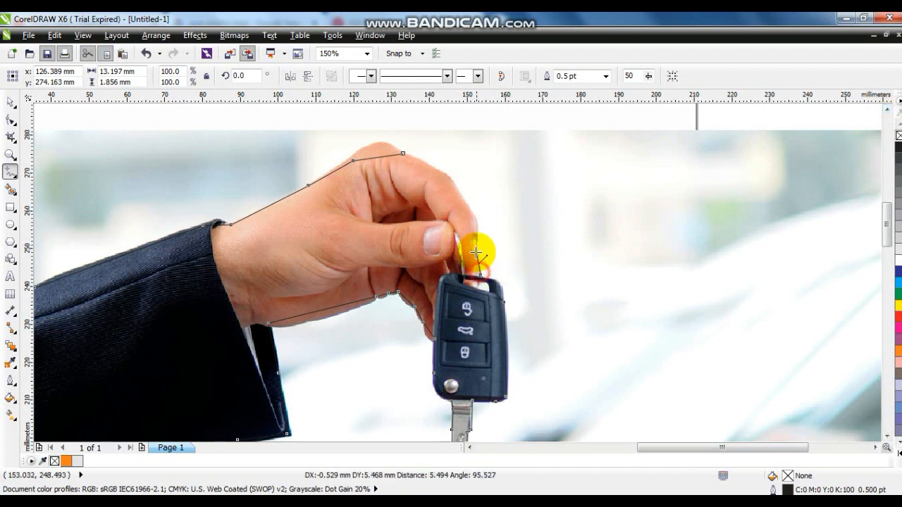
{"action": "left_click", "coordinate": [473, 242]}
{"action": "left_click", "coordinate": [458, 192]}
{"action": "left_click", "coordinate": [403, 153]}
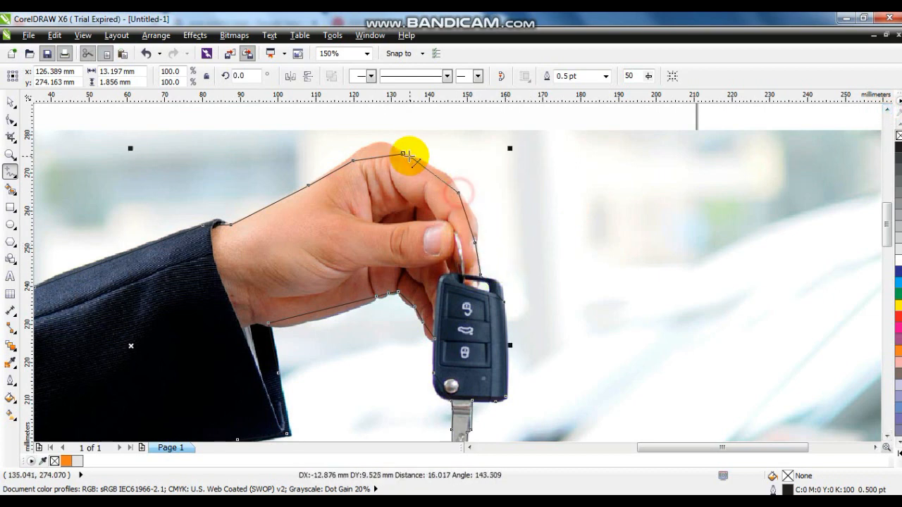
Convert all segments of the outline to curves and bend the outermost upper sleeve segment to follow the fabric
{"action": "left_click", "coordinate": [9, 121]}
{"action": "scroll", "coordinate": [324, 195], "scroll_direction": "down", "scroll_amount": 2}
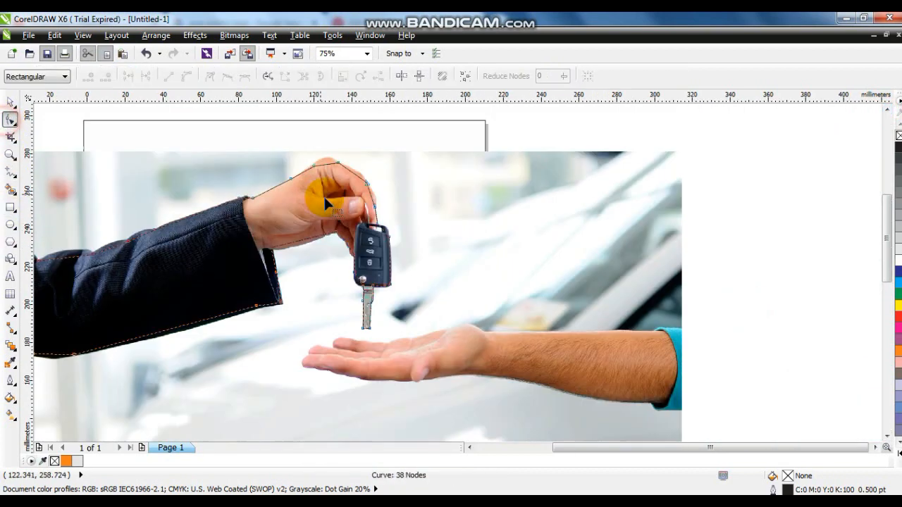
{"action": "scroll", "coordinate": [470, 145], "scroll_direction": "left", "scroll_amount": 3}
{"action": "key", "text": "shift+F2"}
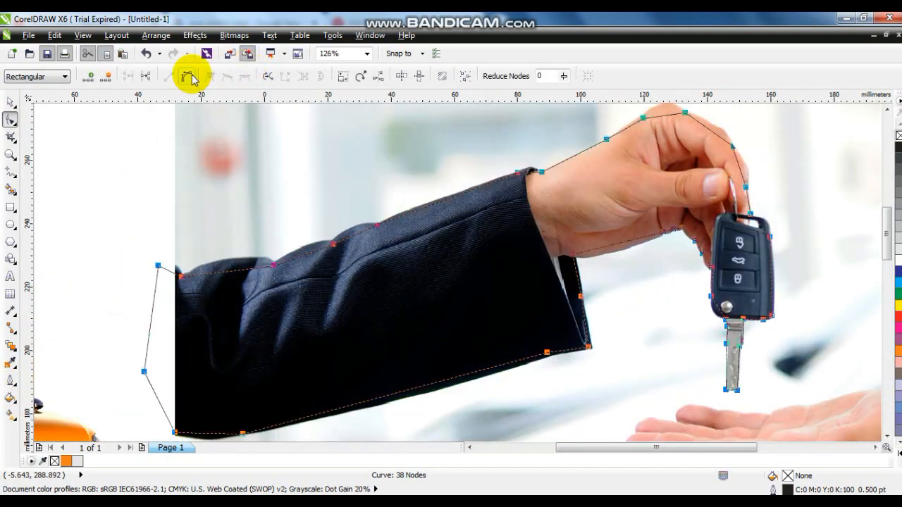
{"action": "left_click_drag", "start_coordinate": [227, 277], "coordinate": [228, 265]}
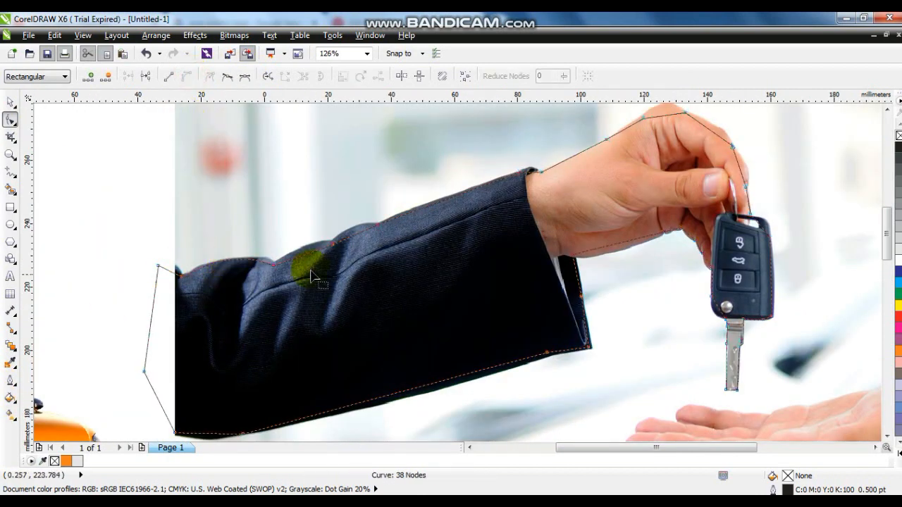
{"action": "left_click_drag", "start_coordinate": [301, 251], "coordinate": [306, 256]}
Bend the remaining segments of the sleeve's upper edge to match the fabric folds up to the cuff
{"action": "left_click", "coordinate": [11, 155]}
{"action": "left_click_drag", "start_coordinate": [190, 177], "coordinate": [461, 311]}
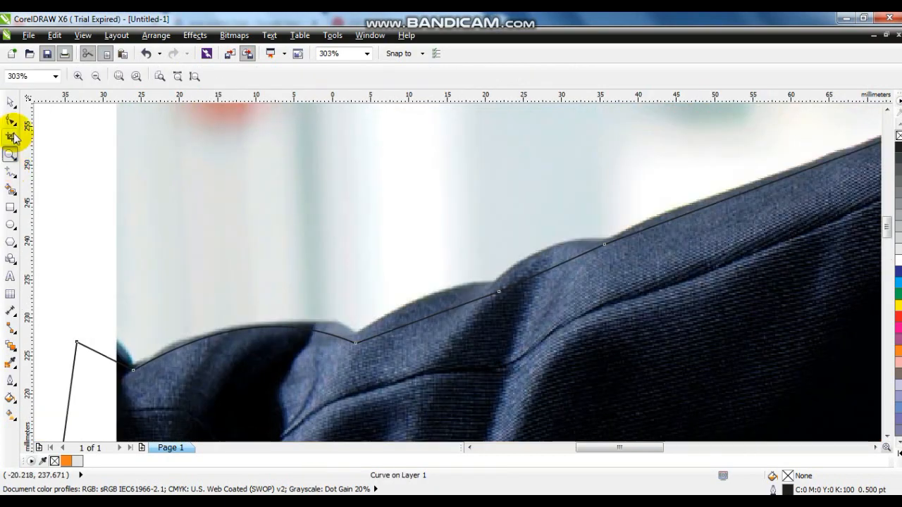
{"action": "left_click", "coordinate": [10, 119]}
{"action": "left_click", "coordinate": [425, 326]}
{"action": "mouse_move", "coordinate": [422, 319]}
{"action": "left_mouse_down"}
{"action": "mouse_move", "coordinate": [430, 321]}
{"action": "mouse_move", "coordinate": [427, 308]}
{"action": "left_mouse_up"}
{"action": "left_click_drag", "start_coordinate": [554, 268], "coordinate": [544, 259]}
{"action": "left_click", "coordinate": [876, 448]}
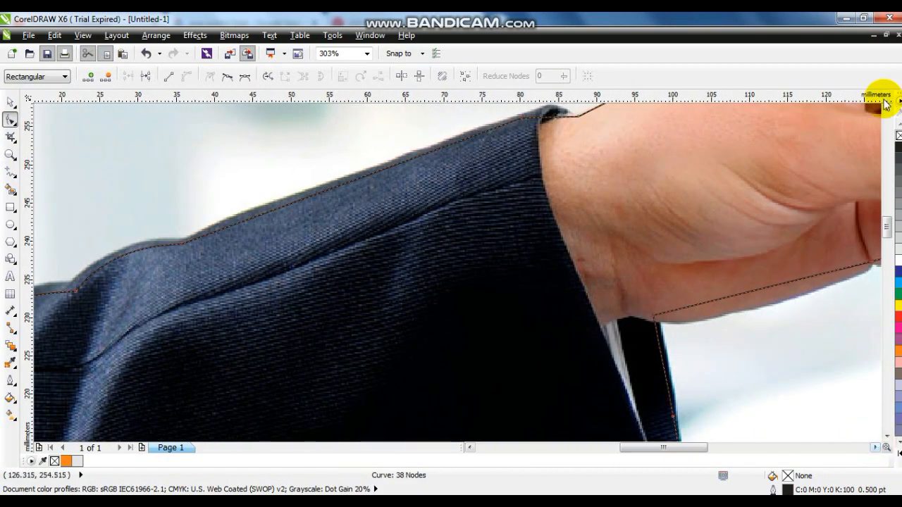
{"action": "left_click", "coordinate": [889, 103]}
{"action": "left_click_drag", "start_coordinate": [542, 254], "coordinate": [544, 244]}
Curve the outline segments over the knuckles and the back of the index finger to follow the skin edge
{"action": "left_click", "coordinate": [876, 448]}
{"action": "left_click", "coordinate": [886, 109]}
{"action": "left_click", "coordinate": [886, 109]}
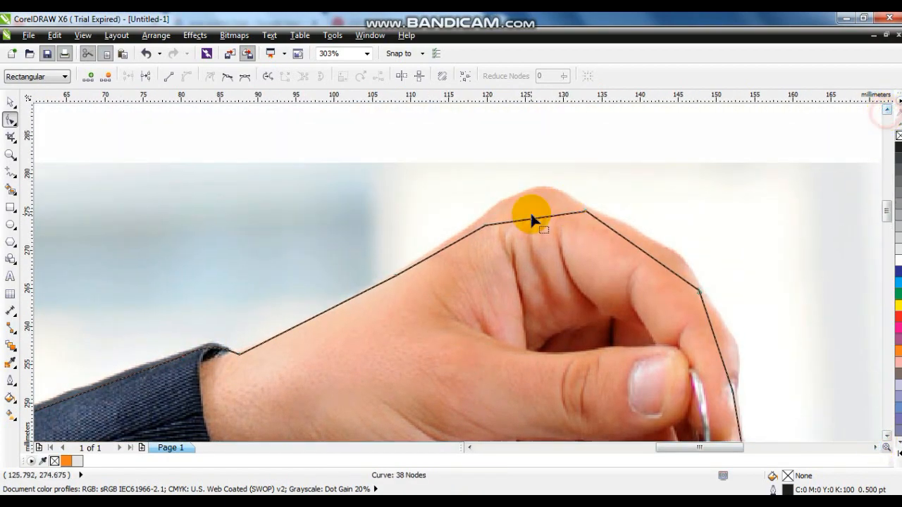
{"action": "left_click_drag", "start_coordinate": [529, 215], "coordinate": [529, 196]}
{"action": "left_click_drag", "start_coordinate": [484, 225], "coordinate": [489, 223]}
{"action": "left_click_drag", "start_coordinate": [650, 257], "coordinate": [671, 260]}
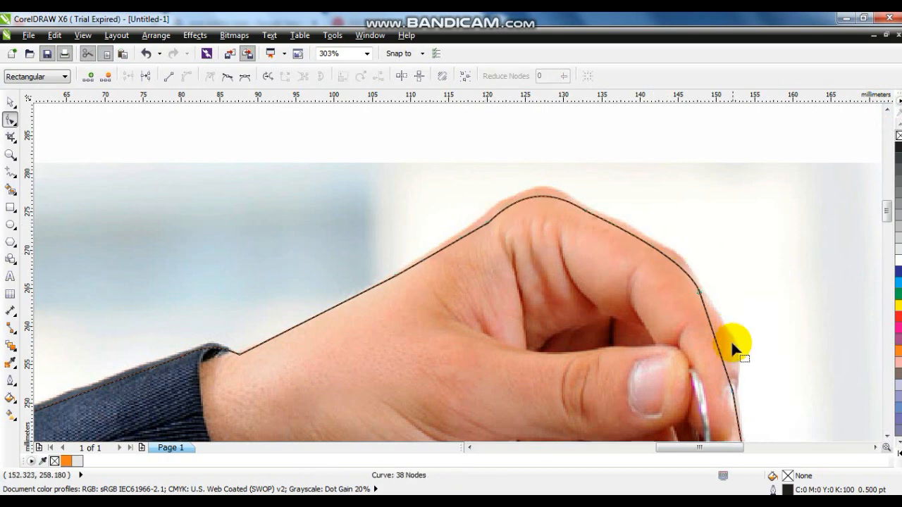
Fit the outline to the fob's upper outer corner, the fingertip beside the fob and the underside of the hand
{"action": "left_click", "coordinate": [887, 436]}
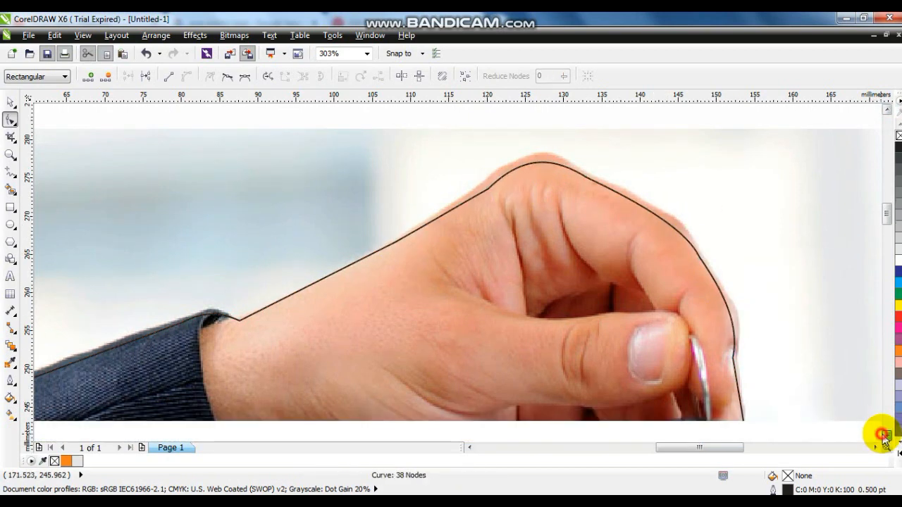
{"action": "left_click", "coordinate": [885, 436]}
{"action": "left_click_drag", "start_coordinate": [770, 316], "coordinate": [780, 310]}
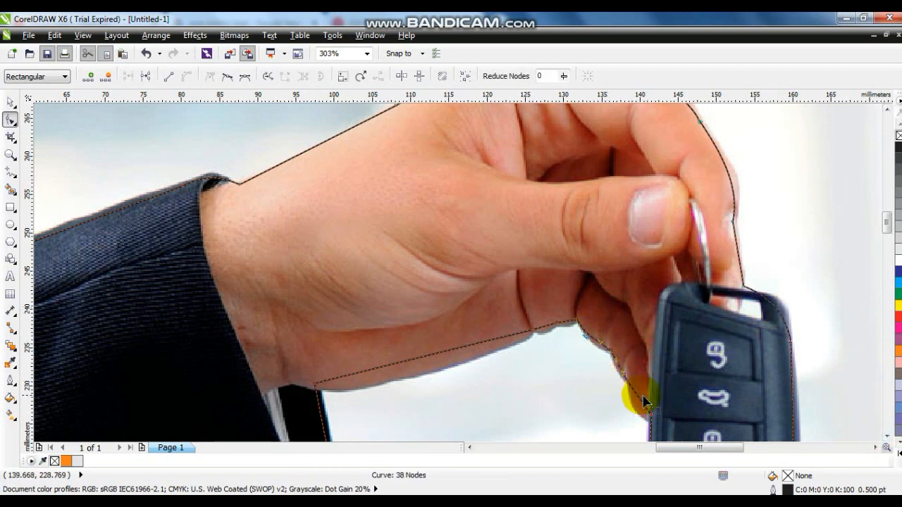
{"action": "left_click_drag", "start_coordinate": [634, 399], "coordinate": [637, 416]}
{"action": "left_click", "coordinate": [389, 374]}
{"action": "left_click_drag", "start_coordinate": [389, 372], "coordinate": [384, 377]}
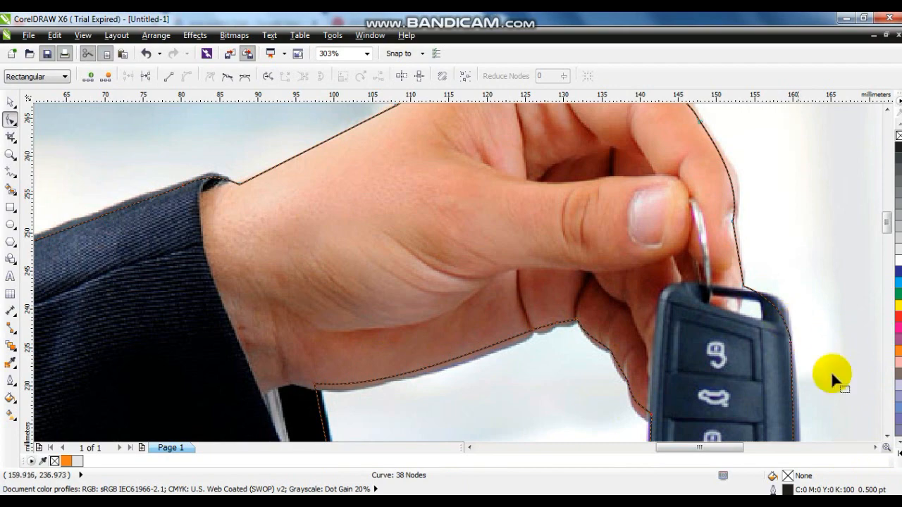
Round the outline at the fob's lower corner and bend the sleeve's lower edge segment to match the fabric
{"action": "left_click", "coordinate": [886, 439]}
{"action": "left_click", "coordinate": [689, 352]}
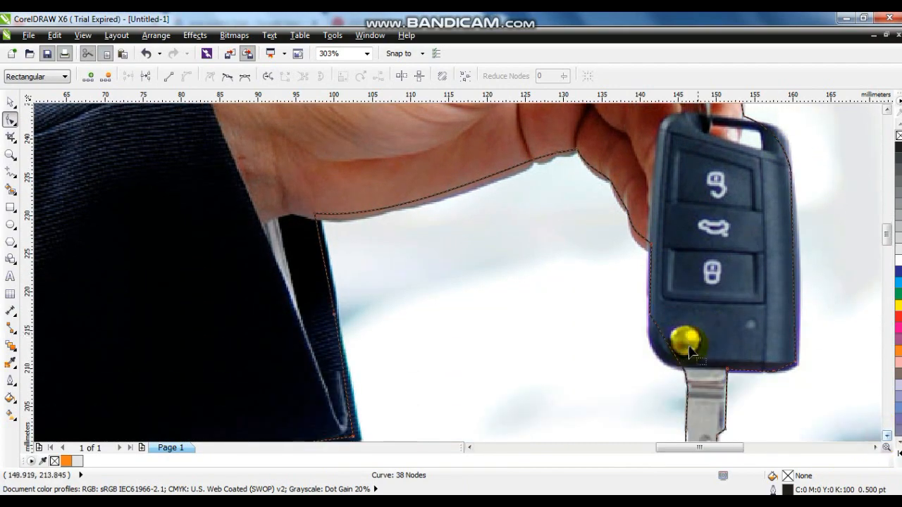
{"action": "left_click_drag", "start_coordinate": [674, 348], "coordinate": [662, 352]}
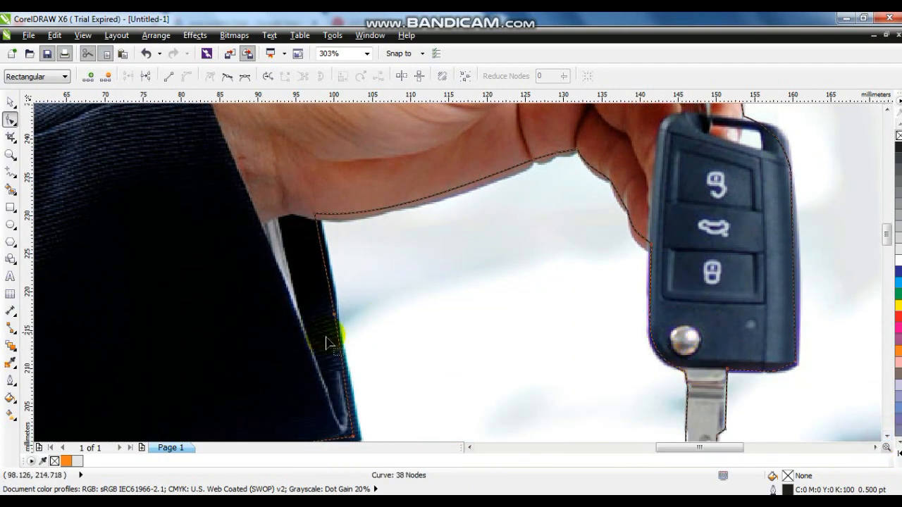
{"action": "scroll", "coordinate": [481, 347], "scroll_direction": "down", "scroll_amount": 2}
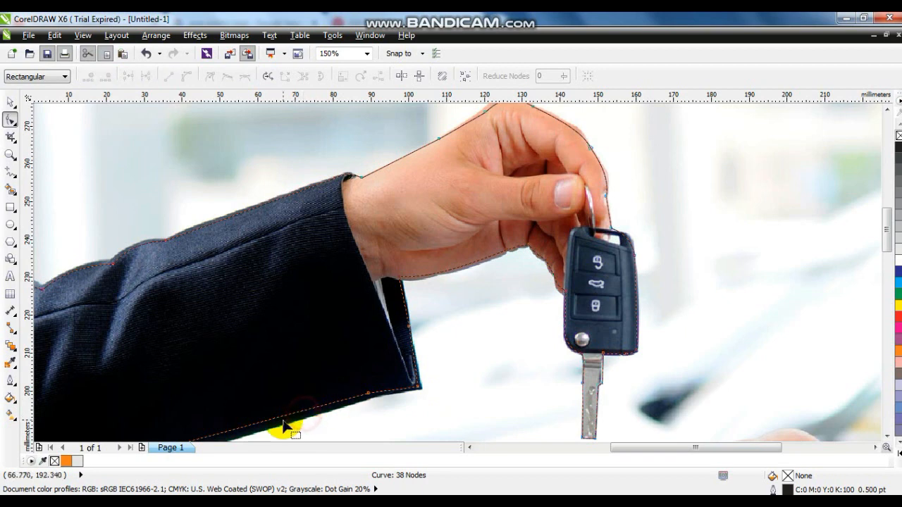
{"action": "left_click_drag", "start_coordinate": [275, 425], "coordinate": [260, 429]}
{"action": "scroll", "coordinate": [390, 351], "scroll_direction": "down", "scroll_amount": 2}
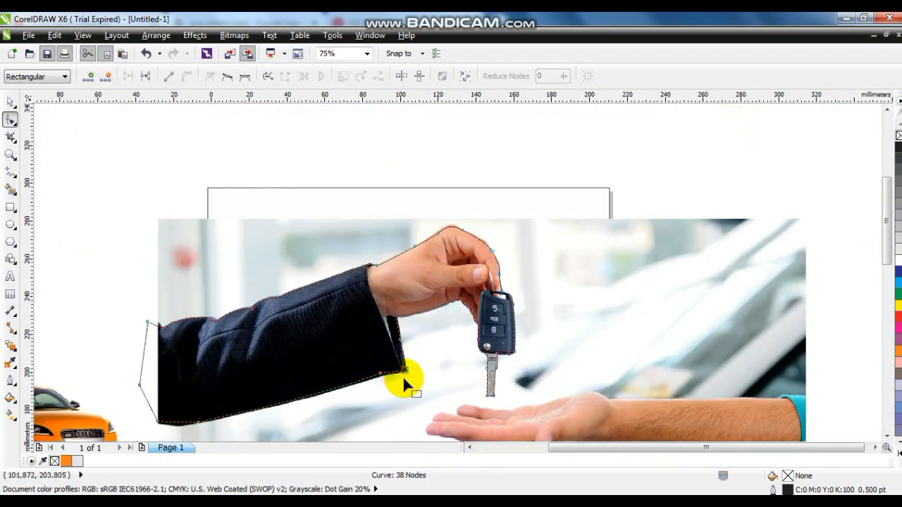
PowerClip the handover photo inside the traced hand-and-key outline
{"action": "left_click", "coordinate": [11, 103]}
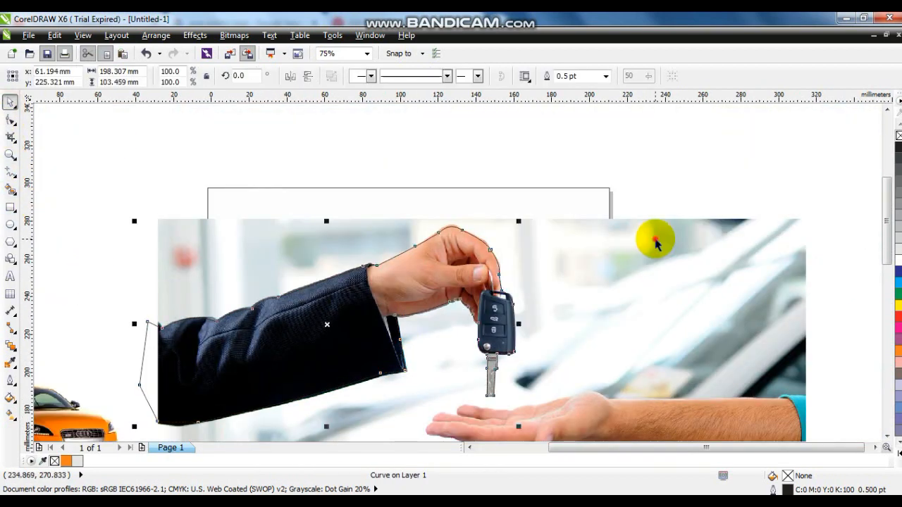
{"action": "left_click", "coordinate": [655, 238]}
{"action": "left_click", "coordinate": [193, 34]}
{"action": "mouse_move", "coordinate": [246, 222]}
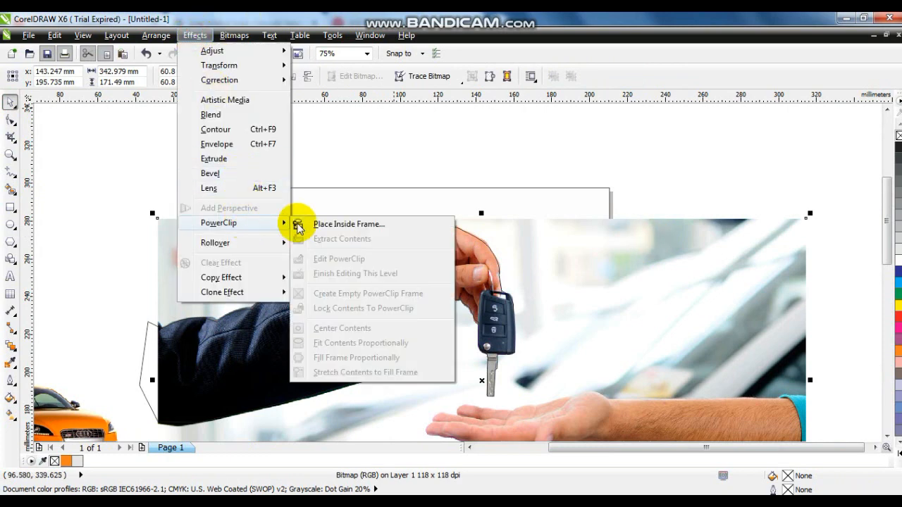
{"action": "left_click", "coordinate": [355, 224]}
{"action": "left_click", "coordinate": [459, 235]}
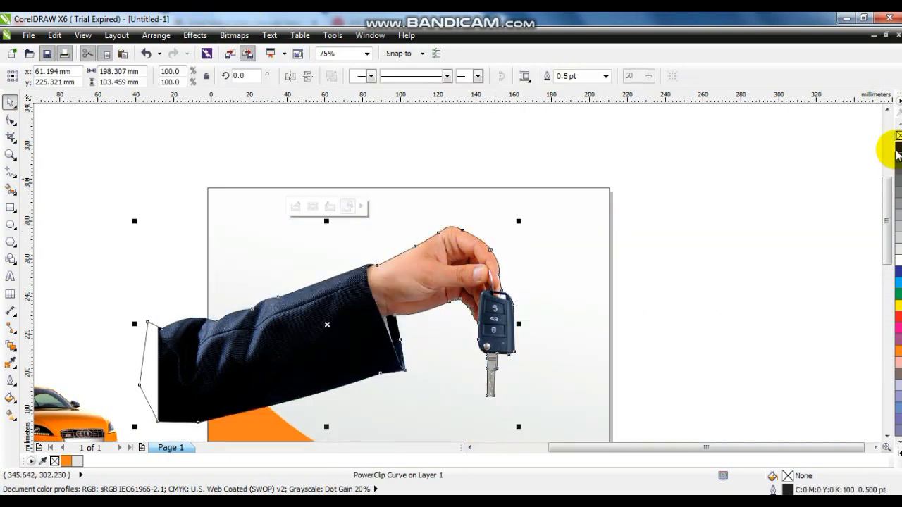
Remove the outline colour from the hand-and-key cut-out
{"action": "scroll", "coordinate": [786, 231], "scroll_direction": "down", "scroll_amount": 1}
{"action": "left_click", "coordinate": [806, 214]}
{"action": "scroll", "coordinate": [499, 317], "scroll_direction": "down", "scroll_amount": 1}
{"action": "left_click_drag", "start_coordinate": [440, 251], "coordinate": [696, 415]}
{"action": "key", "text": "shift+F2"}
{"action": "key", "text": "Escape"}
{"action": "left_click", "coordinate": [477, 221]}
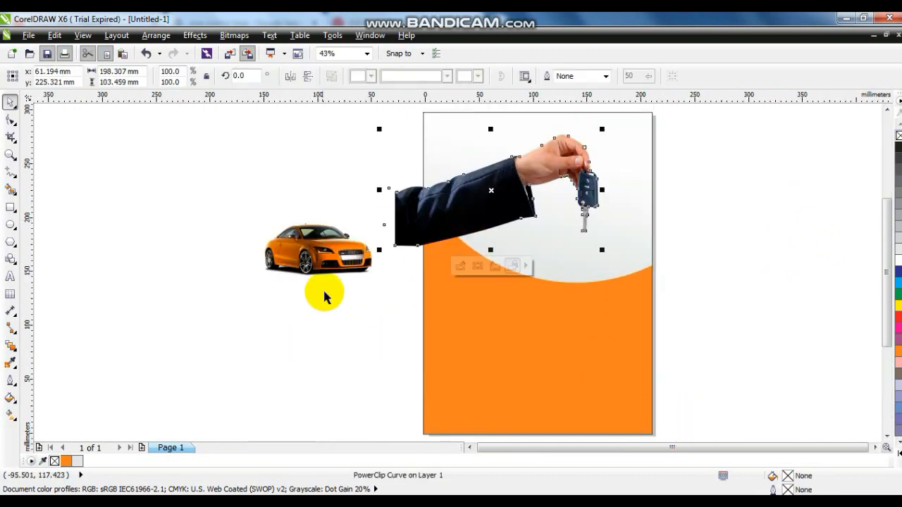
Enlarge the orange car image to about 190 × 121 mm and place it across the orange and grey curve
{"action": "left_click", "coordinate": [338, 264]}
{"action": "left_click_drag", "start_coordinate": [370, 283], "coordinate": [471, 350]}
{"action": "left_click_drag", "start_coordinate": [367, 315], "coordinate": [536, 332]}
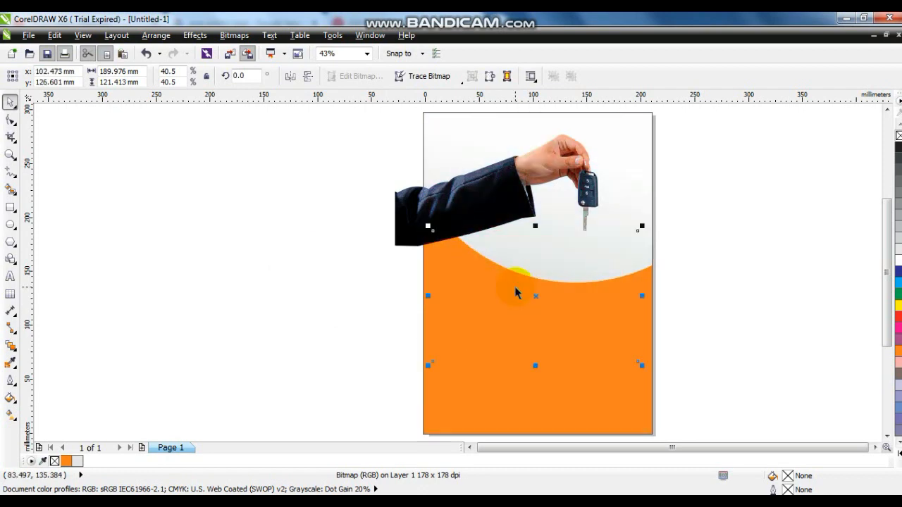
{"action": "left_click_drag", "start_coordinate": [525, 295], "coordinate": [551, 283]}
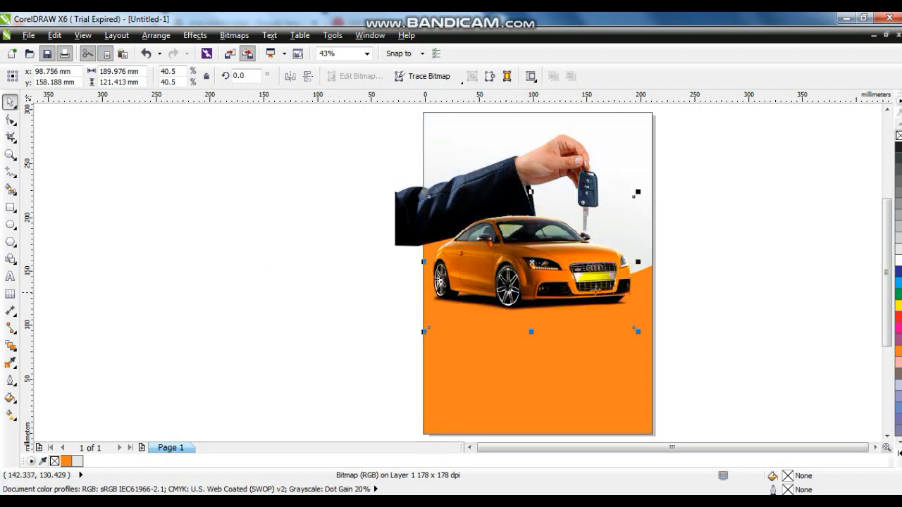
Enlarge the hand-and-key cut-out toward the page's upper right corner and adjust its position above the car
{"action": "left_click", "coordinate": [589, 189]}
{"action": "left_click_drag", "start_coordinate": [606, 127], "coordinate": [646, 114]}
{"action": "left_click_drag", "start_coordinate": [519, 175], "coordinate": [520, 176]}
Centre the car horizontally on the background rectangle and nudge it slightly to the right
{"action": "left_click", "coordinate": [636, 328]}
{"action": "left_click", "coordinate": [623, 357], "text": "shift"}
{"action": "key", "text": "c"}
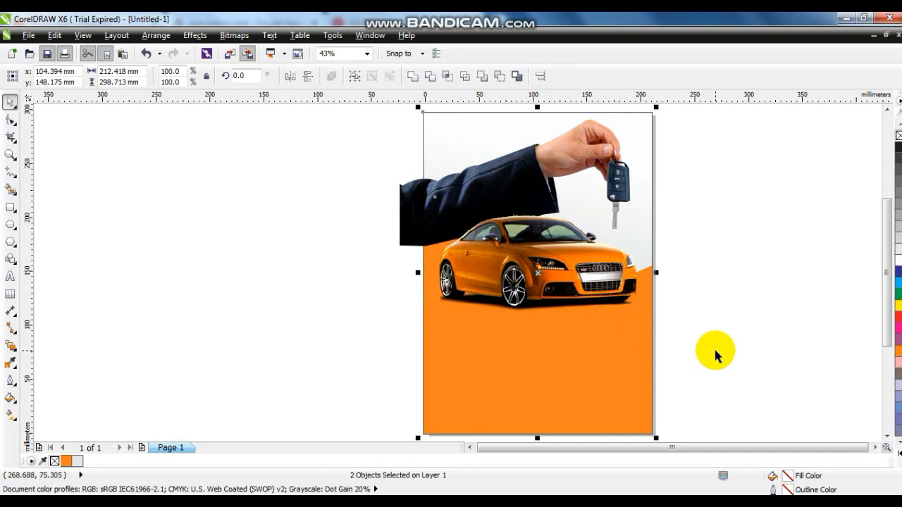
{"action": "left_click", "coordinate": [714, 351]}
{"action": "left_click_drag", "start_coordinate": [565, 283], "coordinate": [569, 283]}
Try a red fill on the flyer's orange background rectangle
{"action": "left_click", "coordinate": [618, 364]}
{"action": "right_click", "coordinate": [619, 364]}
{"action": "left_click", "coordinate": [598, 374]}
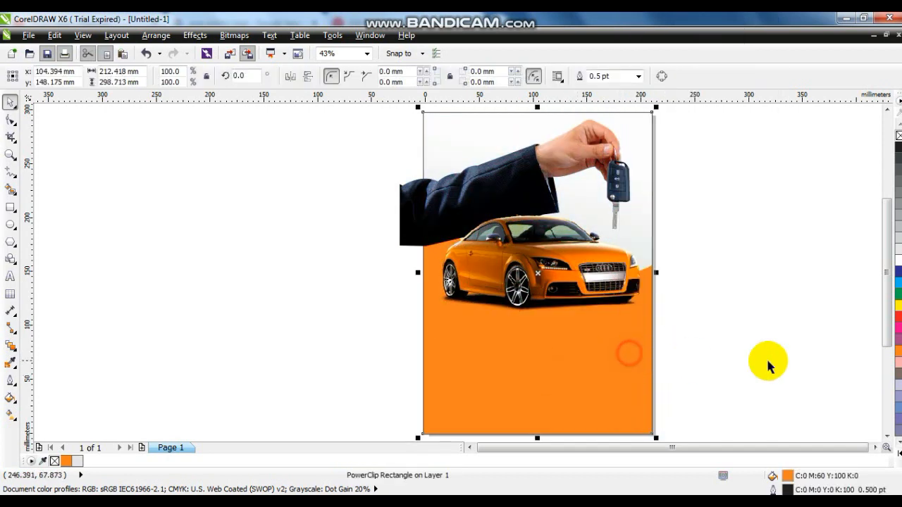
{"action": "left_click", "coordinate": [899, 317]}
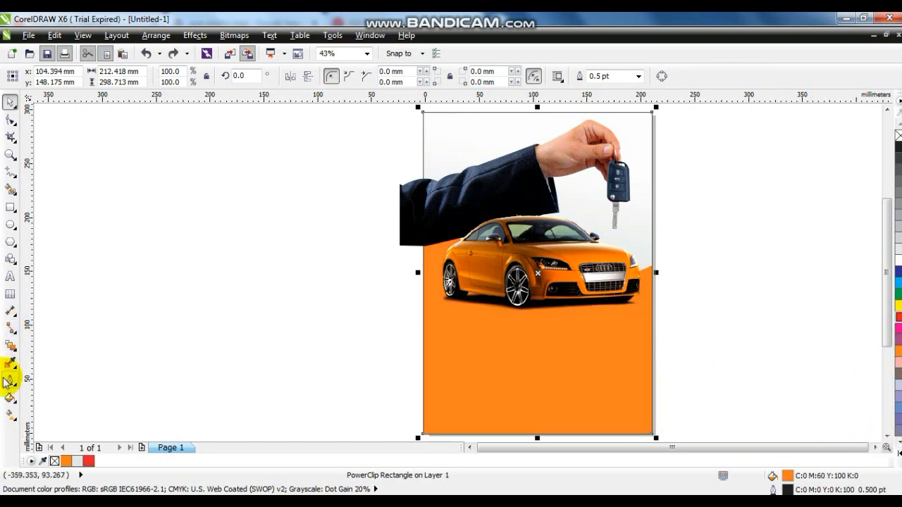
Give the flyer's background rectangle a dark red uniform fill using the CMYK values 21, 95, 100, 19
{"action": "left_click", "coordinate": [10, 397]}
{"action": "left_click", "coordinate": [40, 308]}
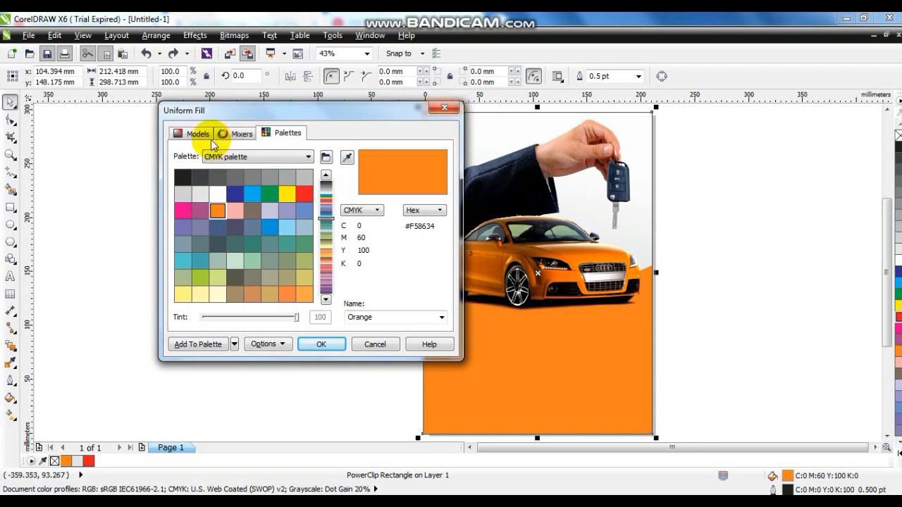
{"action": "left_click", "coordinate": [195, 138]}
{"action": "left_click_drag", "start_coordinate": [297, 189], "coordinate": [302, 219]}
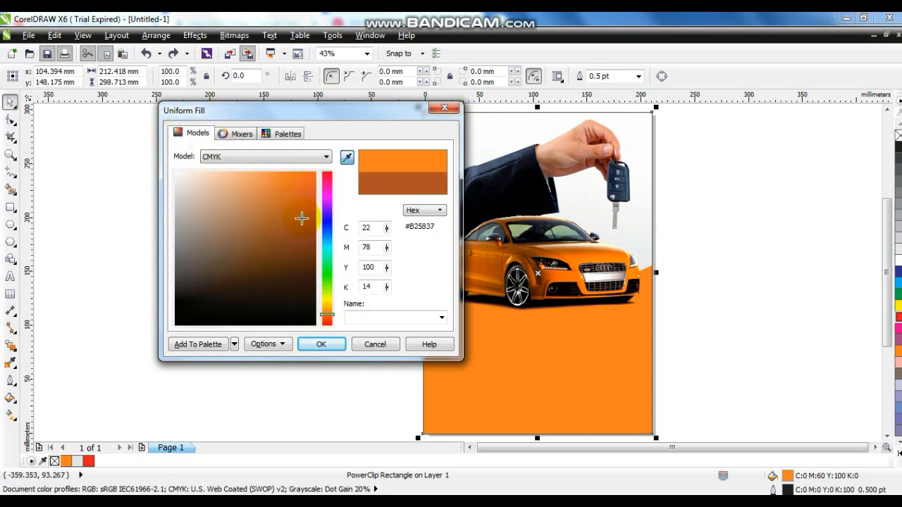
{"action": "left_click_drag", "start_coordinate": [327, 314], "coordinate": [326, 321]}
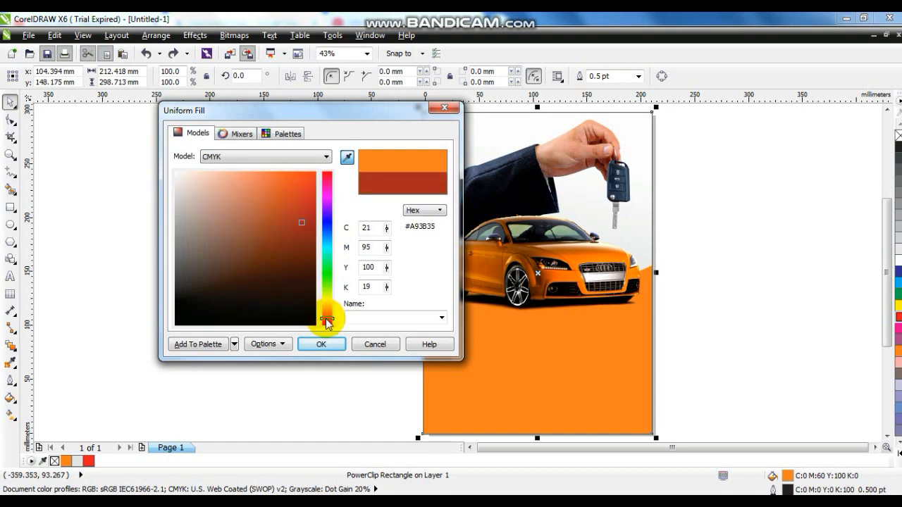
{"action": "left_click", "coordinate": [322, 344]}
Apply a linear gradient to the background rectangle, running from dark red behind the car down to orange below it
{"action": "key", "text": "g"}
{"action": "left_click_drag", "start_coordinate": [520, 222], "coordinate": [530, 361]}
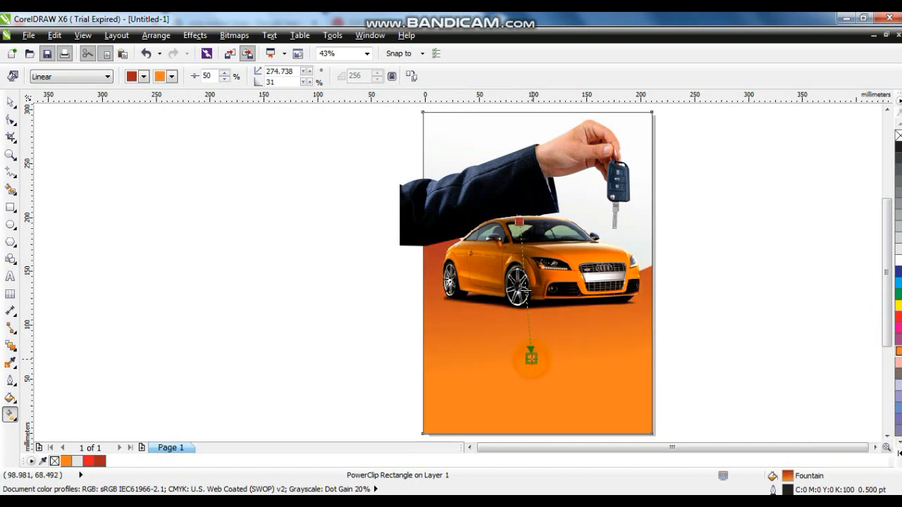
{"action": "left_click", "coordinate": [11, 102]}
{"action": "left_click", "coordinate": [115, 251]}
PowerClip the hand-and-key cut-out inside the background rectangle and nudge the car slightly to the left
{"action": "left_click", "coordinate": [499, 206]}
{"action": "left_click", "coordinate": [494, 158]}
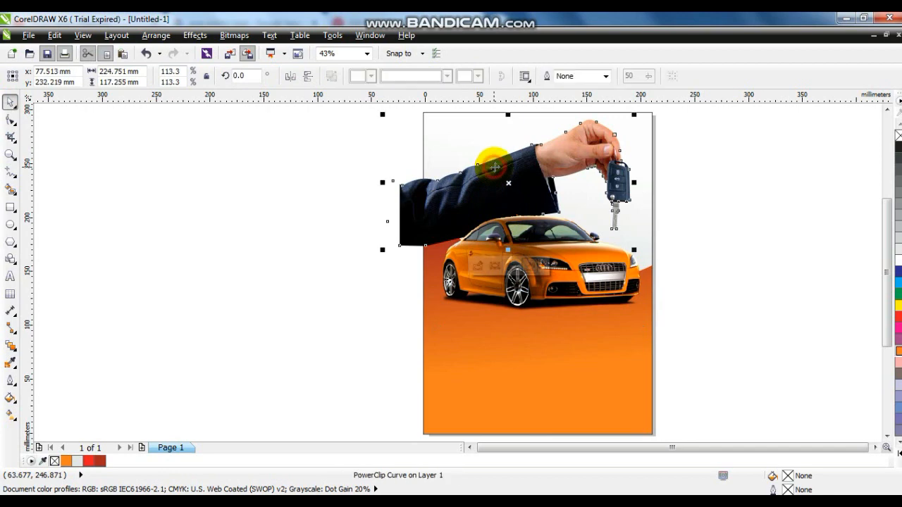
{"action": "left_click", "coordinate": [195, 35]}
{"action": "mouse_move", "coordinate": [231, 221]}
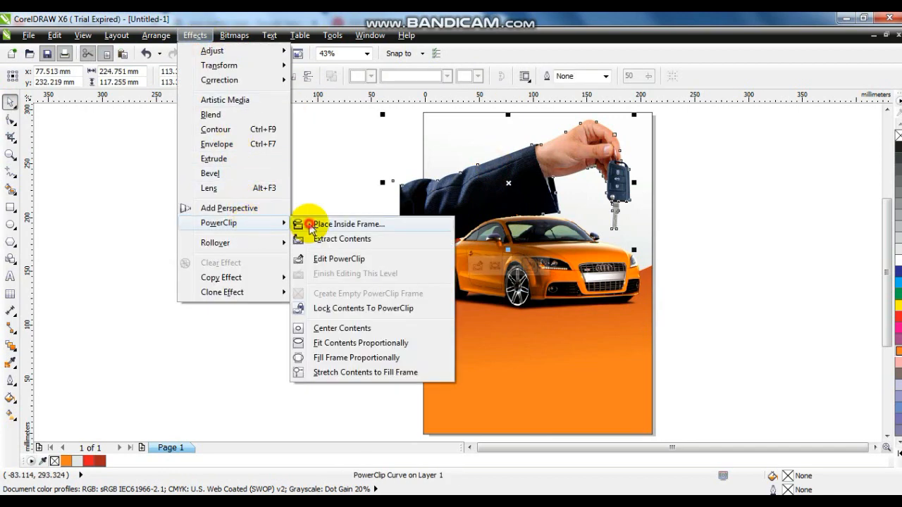
{"action": "left_click", "coordinate": [303, 224]}
{"action": "left_click", "coordinate": [637, 376]}
{"action": "left_click", "coordinate": [710, 328]}
{"action": "left_click", "coordinate": [562, 283]}
{"action": "left_click_drag", "start_coordinate": [558, 288], "coordinate": [559, 290]}
{"action": "left_click", "coordinate": [268, 306]}
Add the artistic text "BEST CHOICE" in 24 pt Arial on the orange area below the car
{"action": "left_click", "coordinate": [495, 362]}
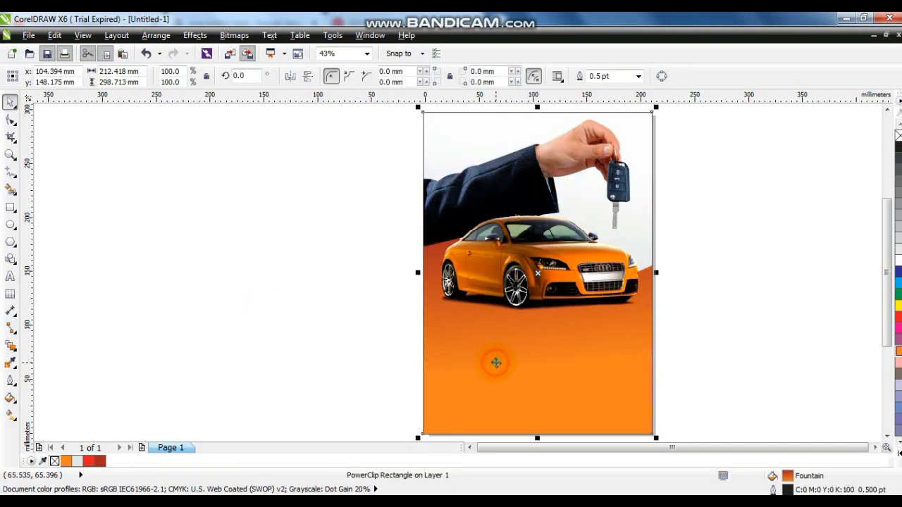
{"action": "key", "text": "shift+F4"}
{"action": "left_click", "coordinate": [281, 339]}
{"action": "left_click", "coordinate": [11, 153]}
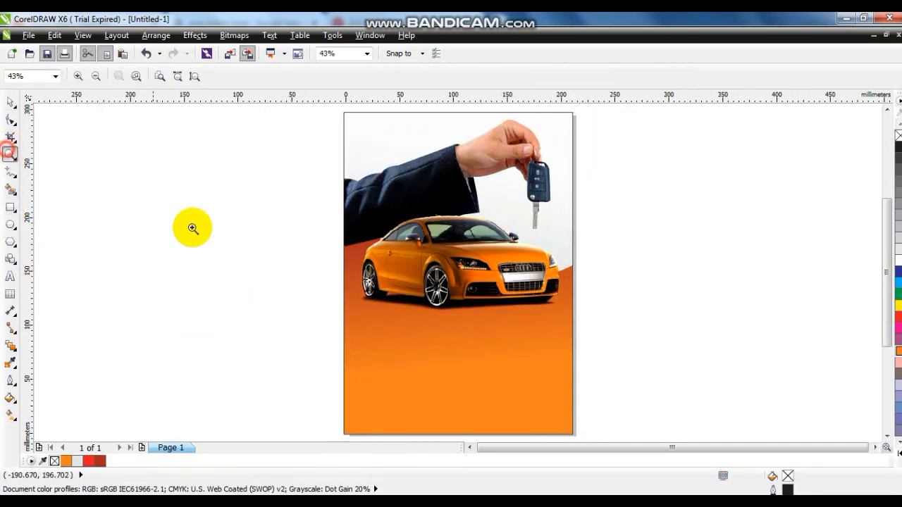
{"action": "left_click", "coordinate": [483, 329]}
{"action": "left_click", "coordinate": [10, 282]}
{"action": "left_click", "coordinate": [289, 363]}
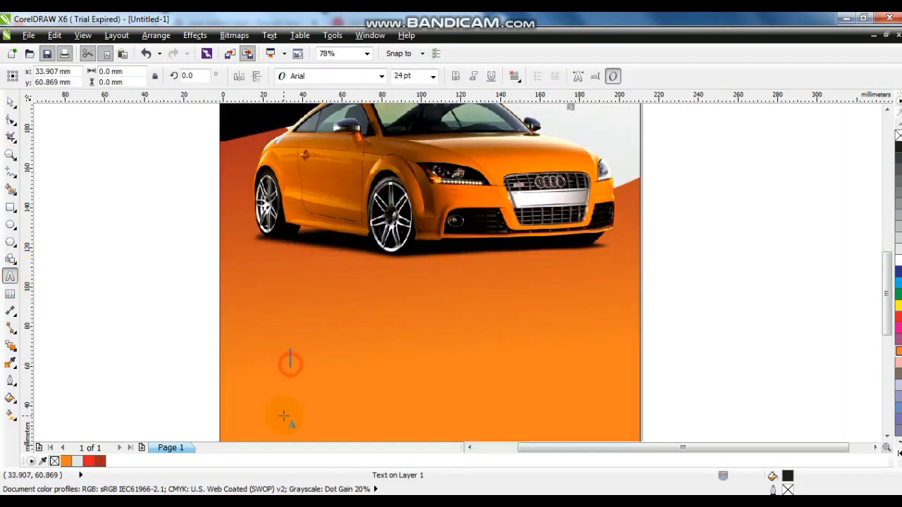
{"action": "type", "text": "BEST CHOICE"}
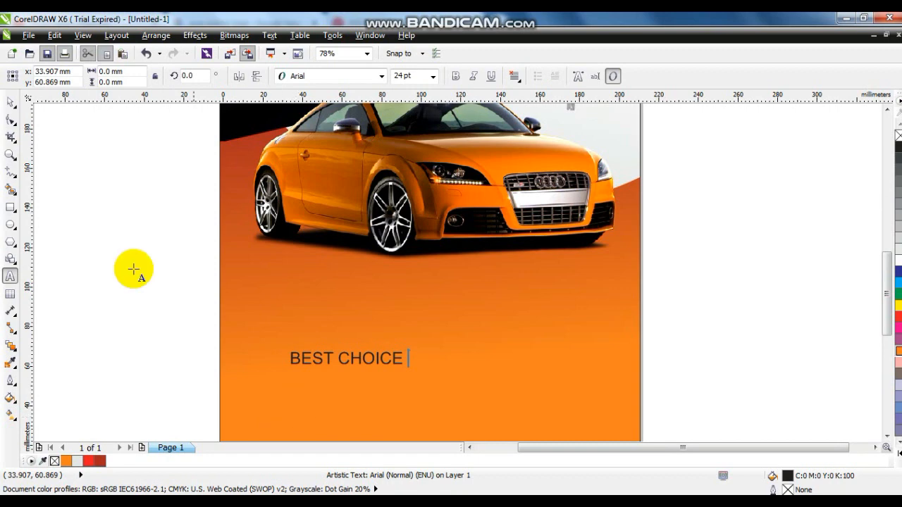
Make the BEST CHOICE text bold and white
{"action": "left_click", "coordinate": [9, 103]}
{"action": "left_click", "coordinate": [456, 74]}
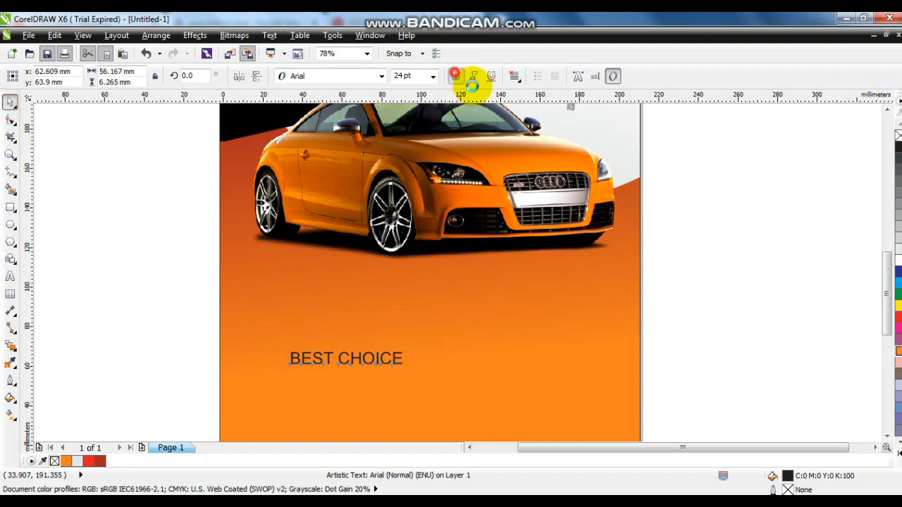
{"action": "left_click", "coordinate": [898, 262]}
Move BEST CHOICE closer to the car, duplicate it as a second line and retype the lower line as "CAR RENTALS"
{"action": "left_click_drag", "start_coordinate": [376, 360], "coordinate": [359, 327]}
{"action": "right_click", "coordinate": [359, 326]}
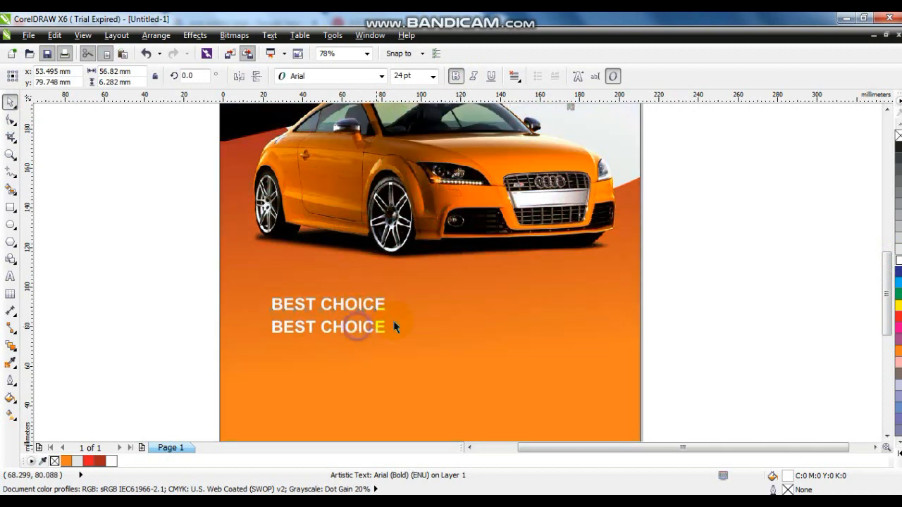
{"action": "left_click", "coordinate": [10, 278]}
{"action": "key", "text": "ctrl+a"}
{"action": "type", "text": "CA"}
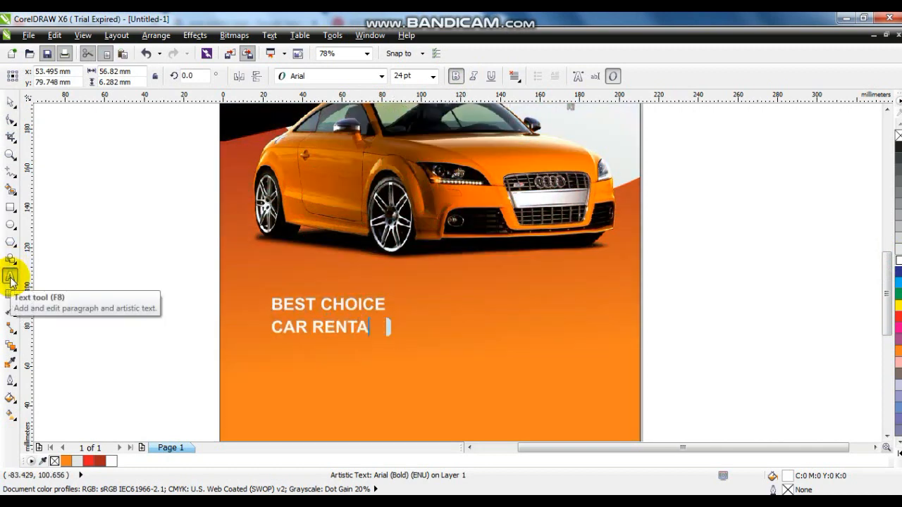
Set CAR RENTALS in Arial Black and enlarge it to about 37 pt, roughly 101 mm wide
{"action": "left_click", "coordinate": [10, 102]}
{"action": "left_click", "coordinate": [368, 77]}
{"action": "left_click", "coordinate": [353, 105]}
{"action": "left_click_drag", "start_coordinate": [406, 339], "coordinate": [477, 369]}
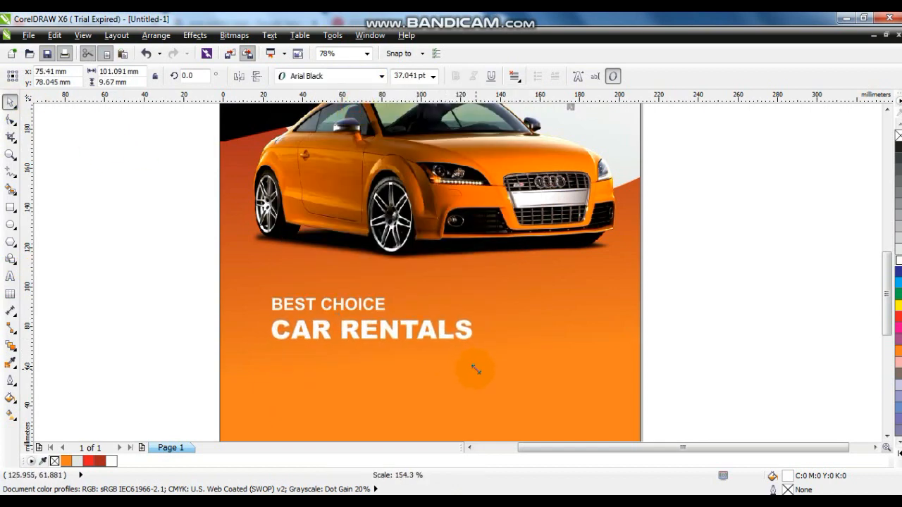
{"action": "left_click", "coordinate": [741, 336]}
Place an 18.5 pt copy of BEST CHOICE under CAR RENTALS and retype it as "Find Great Deals On Word Wide Car Hire!"
{"action": "left_click_drag", "start_coordinate": [349, 322], "coordinate": [365, 364]}
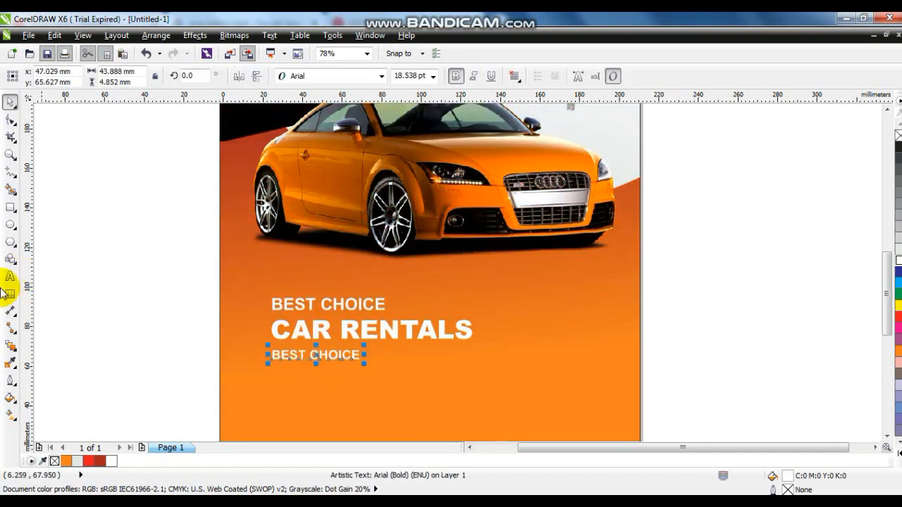
{"action": "left_click", "coordinate": [9, 271]}
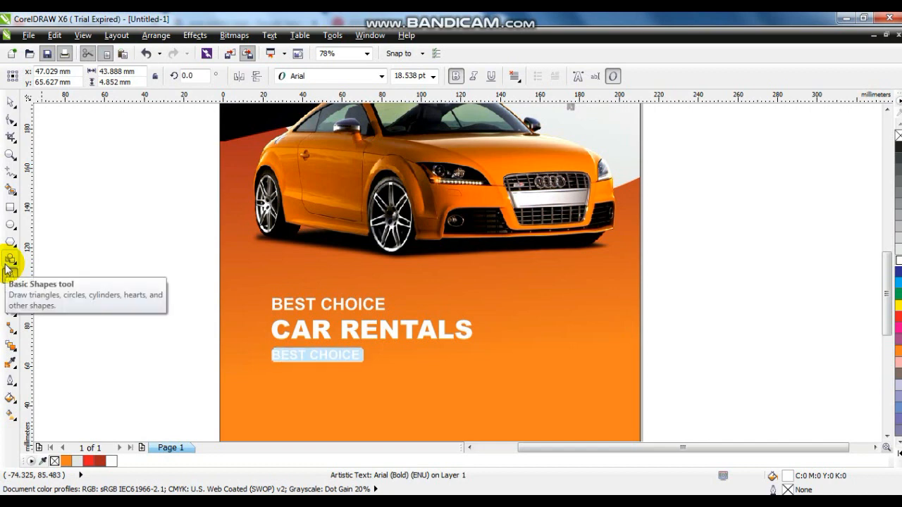
{"action": "type", "text": "Fin"}
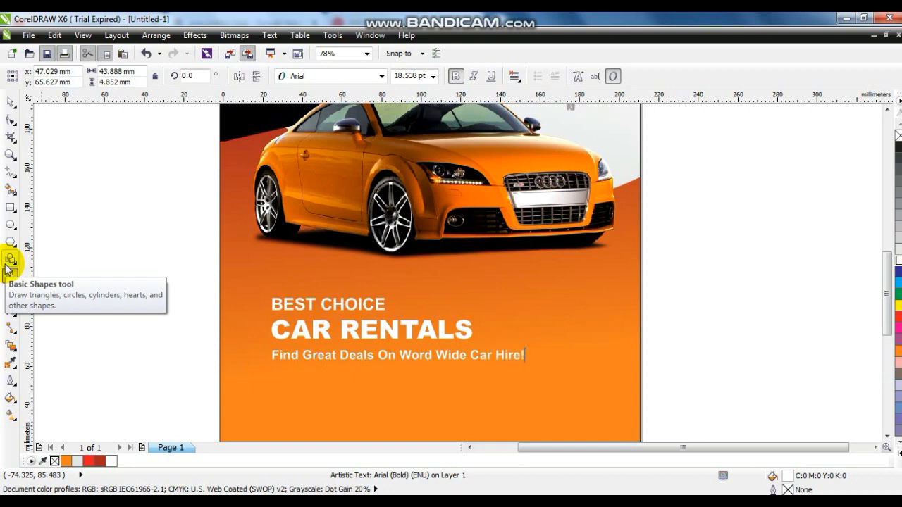
Shrink the tagline to roughly the width of CAR RENTALS and colour it black
{"action": "left_click", "coordinate": [11, 102]}
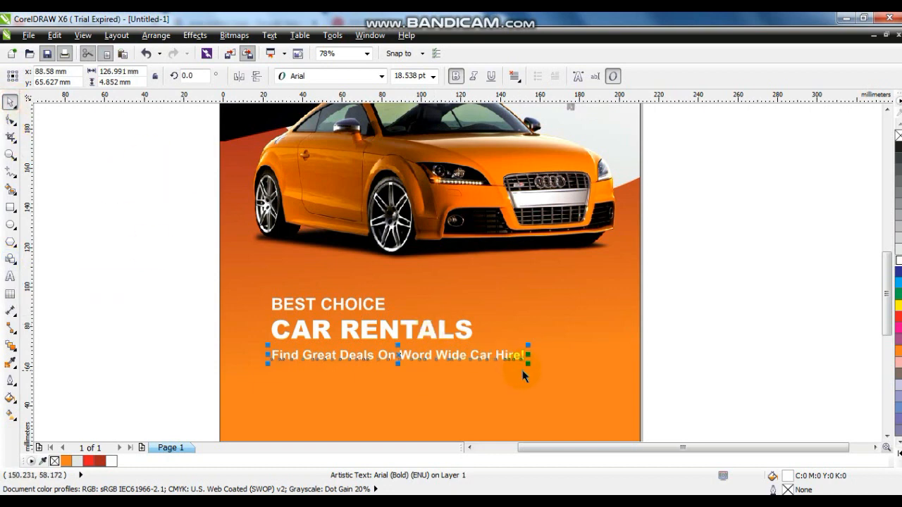
{"action": "left_click_drag", "start_coordinate": [528, 364], "coordinate": [484, 364]}
{"action": "left_click", "coordinate": [800, 266]}
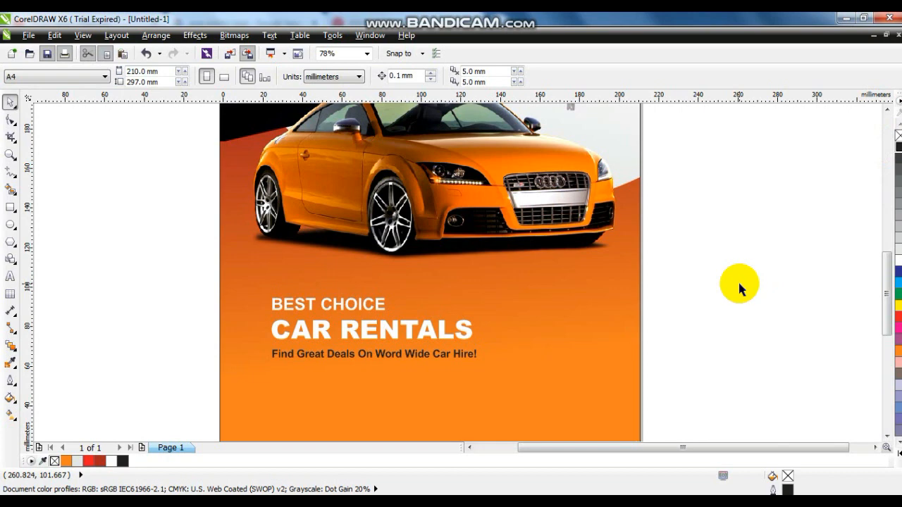
Move the three text lines together slightly to the left
{"action": "left_click_drag", "start_coordinate": [735, 270], "coordinate": [268, 361]}
{"action": "left_click", "coordinate": [280, 337]}
{"action": "left_click_drag", "start_coordinate": [200, 278], "coordinate": [488, 374]}
{"action": "left_click_drag", "start_coordinate": [466, 333], "coordinate": [457, 333]}
{"action": "left_click", "coordinate": [696, 369]}
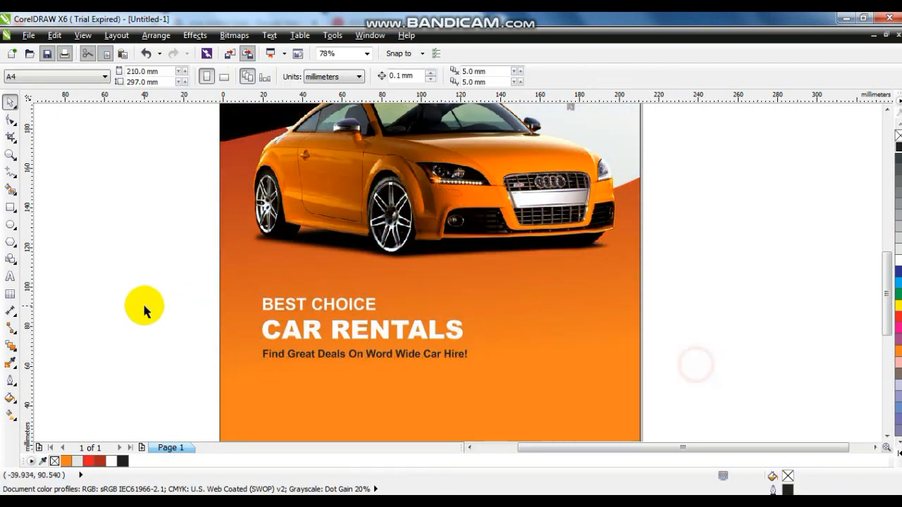
Draw a circle about 56 mm in diameter to the right of the text and add a slightly smaller concentric copy
{"action": "left_click", "coordinate": [11, 224]}
{"action": "left_click_drag", "start_coordinate": [490, 285], "coordinate": [582, 397]}
{"action": "key", "text": "shift+F2"}
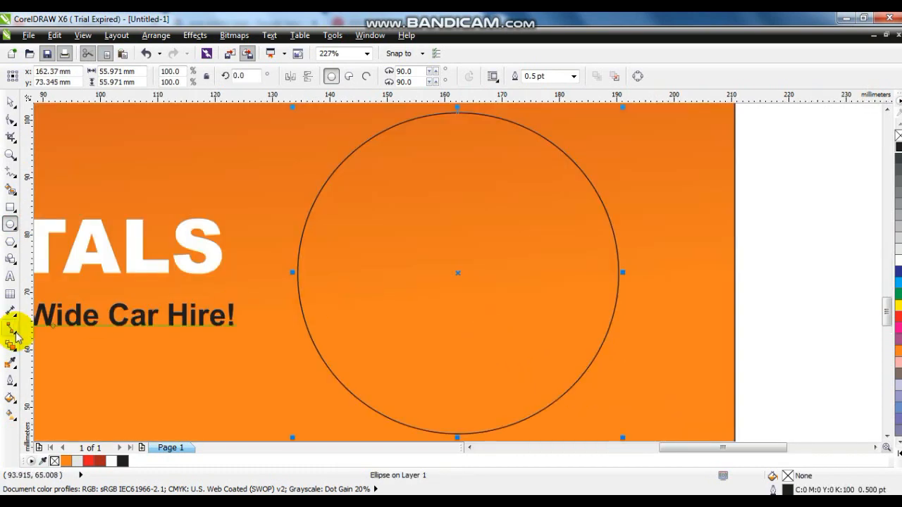
{"action": "left_click", "coordinate": [11, 103]}
{"action": "left_click_drag", "start_coordinate": [622, 108], "coordinate": [621, 113]}
{"action": "left_click", "coordinate": [483, 114], "text": "shift"}
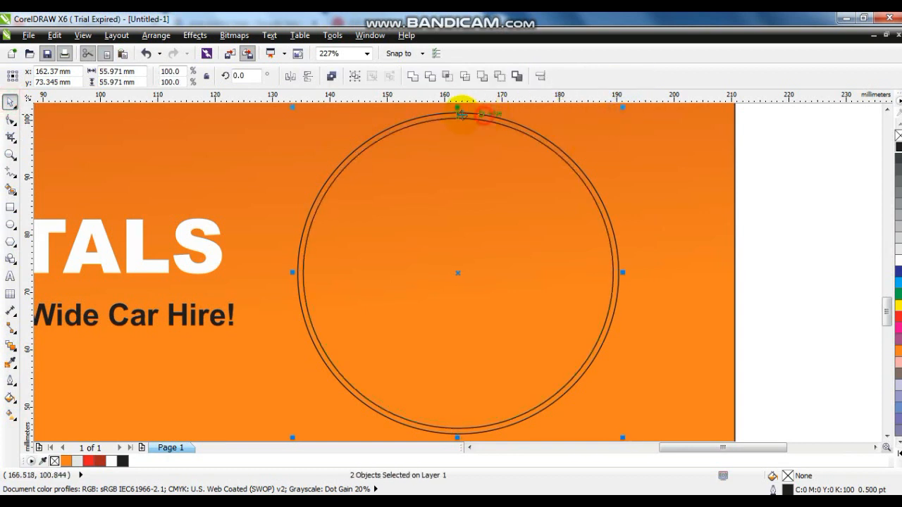
Combine the two concentric circles into a ring and fill it black
{"action": "left_click", "coordinate": [332, 76]}
{"action": "left_click", "coordinate": [899, 150]}
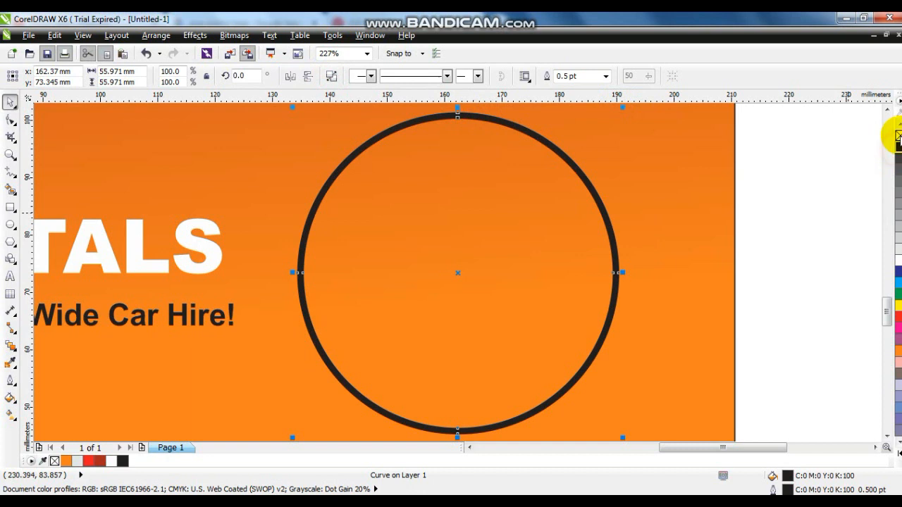
{"action": "left_click", "coordinate": [800, 207]}
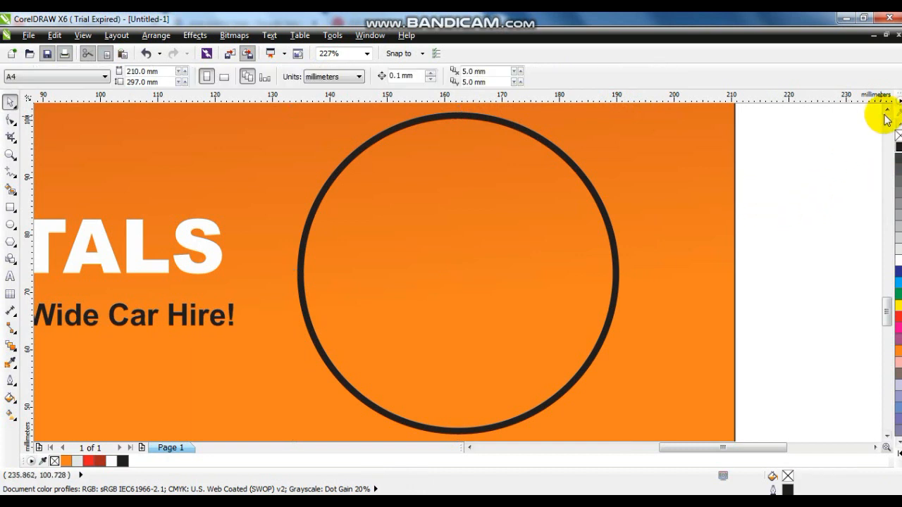
Draw a square about 23 mm wide inside the ring and rotate it 45 degrees
{"action": "left_click", "coordinate": [10, 208]}
{"action": "left_click_drag", "start_coordinate": [377, 204], "coordinate": [510, 336]}
{"action": "left_click", "coordinate": [235, 76]}
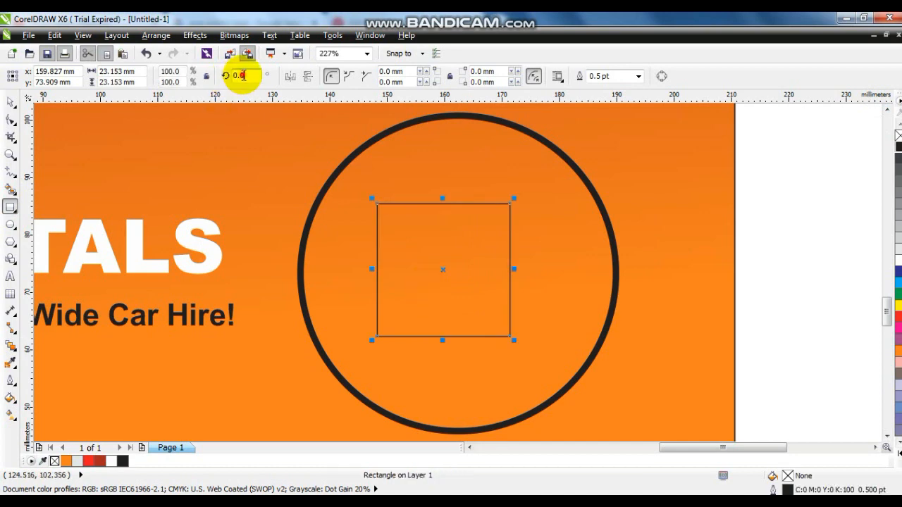
{"action": "type", "text": "5"}
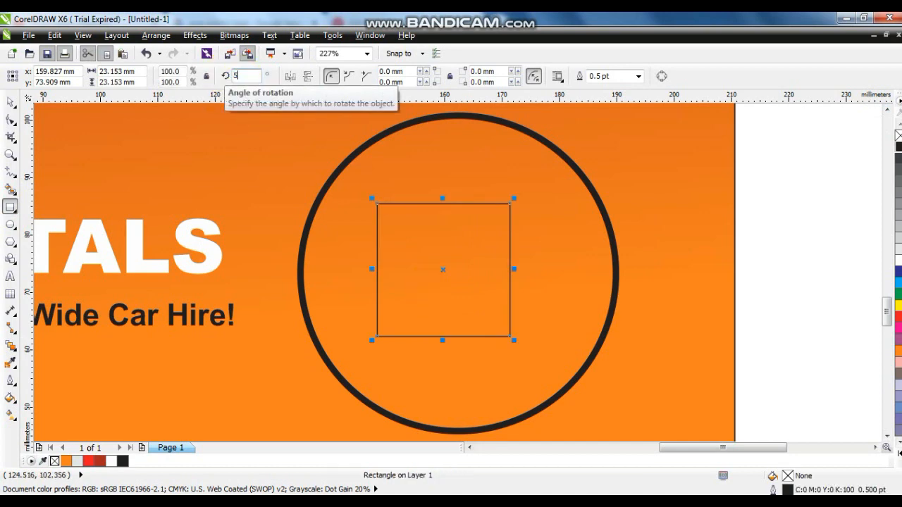
{"action": "type", "text": "5"}
{"action": "key", "text": "Return"}
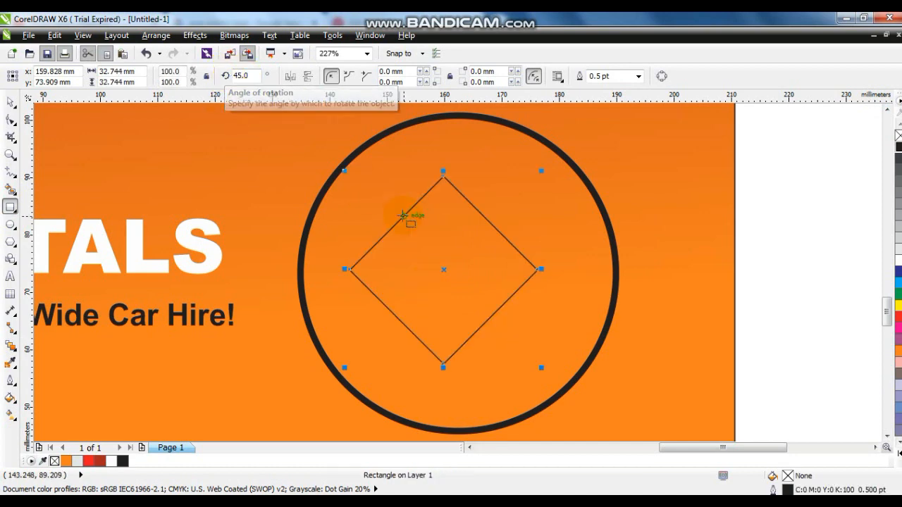
Enlarge the diamond to about 45 mm across and centre it over the ring's upper edge
{"action": "scroll", "coordinate": [402, 217], "scroll_direction": "down", "scroll_amount": 2}
{"action": "left_click", "coordinate": [9, 104]}
{"action": "left_click_drag", "start_coordinate": [427, 243], "coordinate": [518, 251]}
Try trimming the ring with the 45 mm diamond and deleting the diamond, and undo both changes
{"action": "left_click", "coordinate": [521, 248], "text": "shift"}
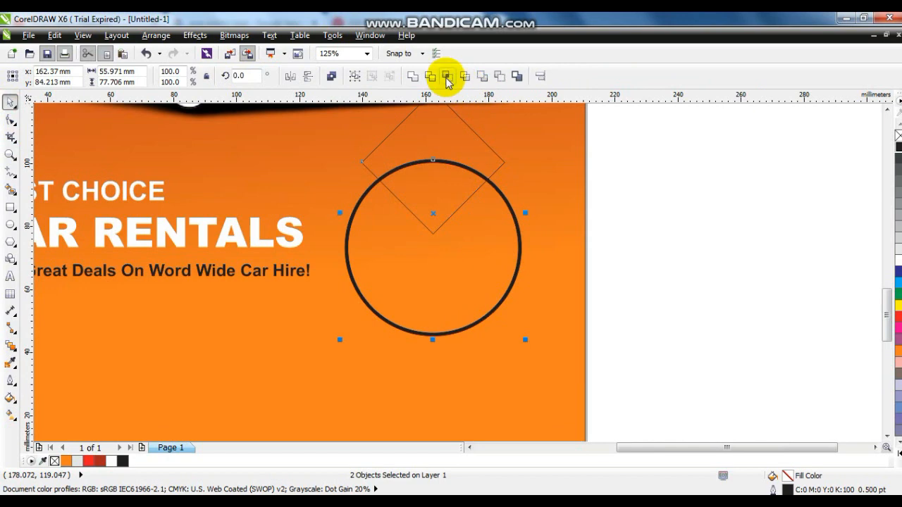
{"action": "left_click", "coordinate": [430, 76]}
{"action": "left_click", "coordinate": [628, 210]}
{"action": "left_click", "coordinate": [500, 169]}
{"action": "key", "text": "Delete"}
{"action": "key", "text": "ctrl+z"}
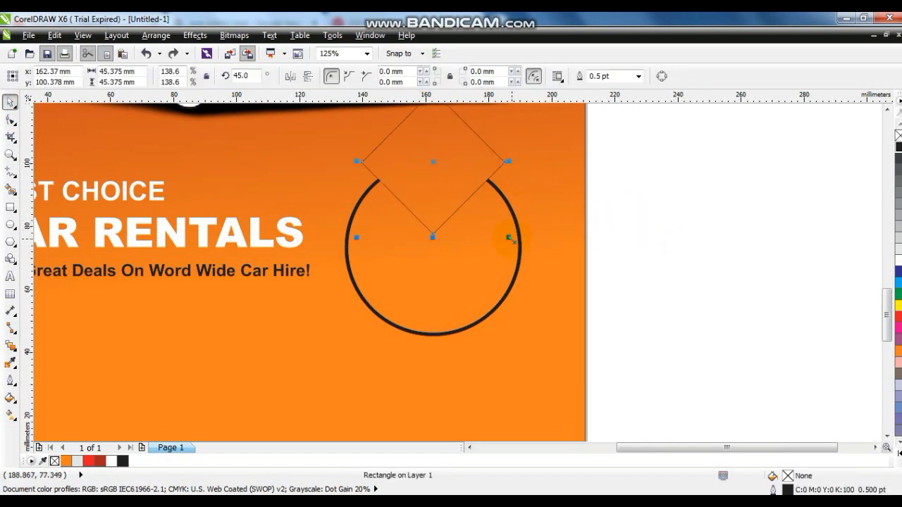
{"action": "key", "text": "ctrl+z"}
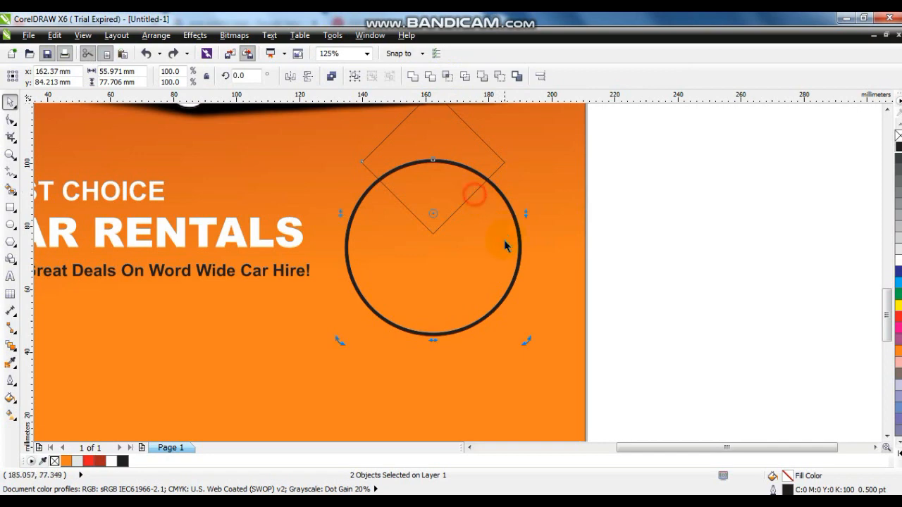
Trim the ring's upper section with the diamond enlarged to about 54 mm across, and delete the diamond
{"action": "left_click", "coordinate": [487, 146]}
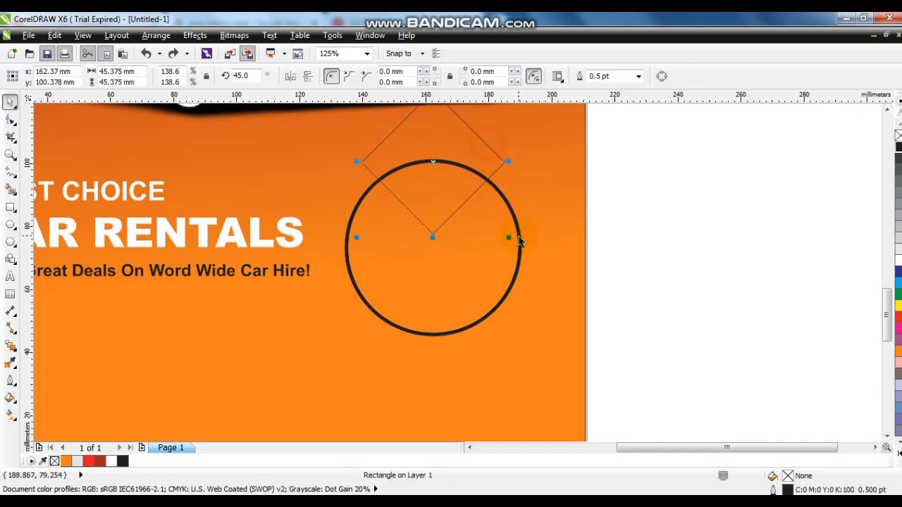
{"action": "left_click_drag", "start_coordinate": [512, 240], "coordinate": [522, 252]}
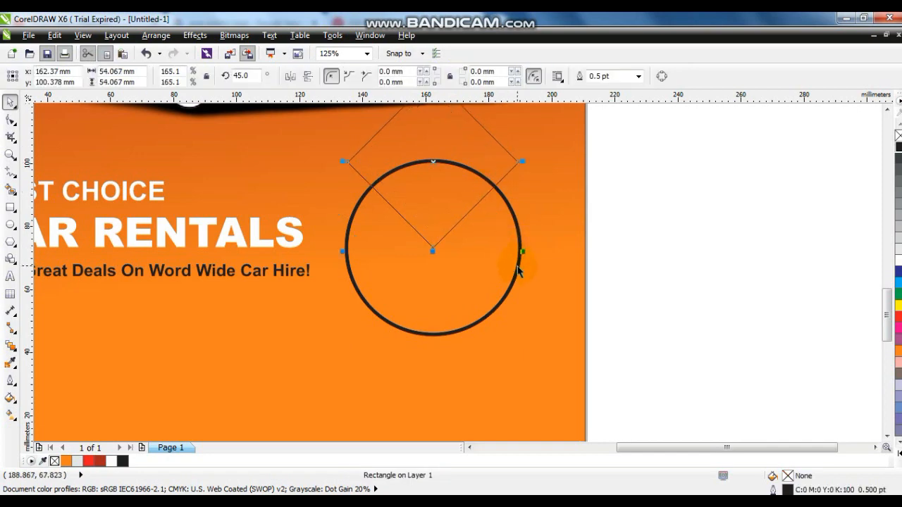
{"action": "left_click", "coordinate": [518, 272], "text": "shift"}
{"action": "left_click", "coordinate": [428, 77]}
{"action": "left_click", "coordinate": [647, 195]}
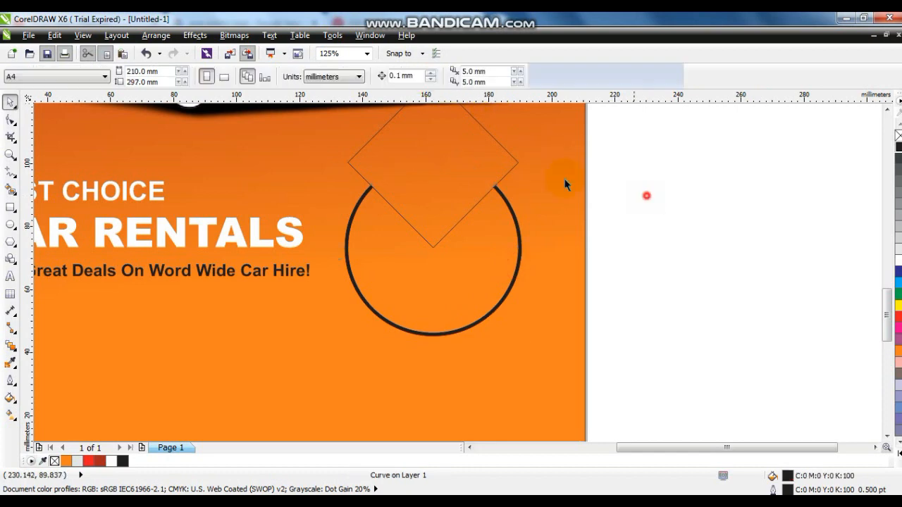
{"action": "left_click", "coordinate": [507, 178]}
{"action": "key", "text": "Delete"}
Draw a square about 2.6 mm wide near the ring's left open end, convert it to curves and delete its lower-left node
{"action": "left_click", "coordinate": [10, 155]}
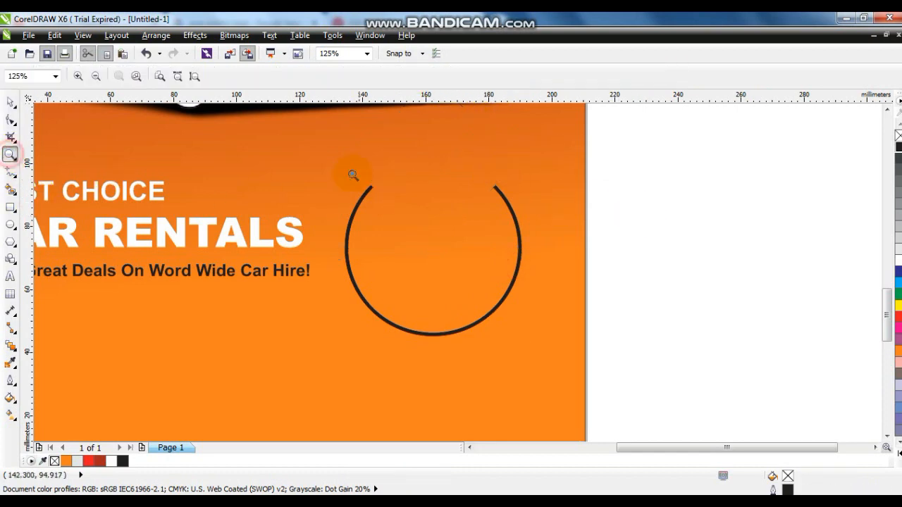
{"action": "left_click_drag", "start_coordinate": [491, 226], "coordinate": [492, 226]}
{"action": "left_click_drag", "start_coordinate": [391, 288], "coordinate": [391, 288]}
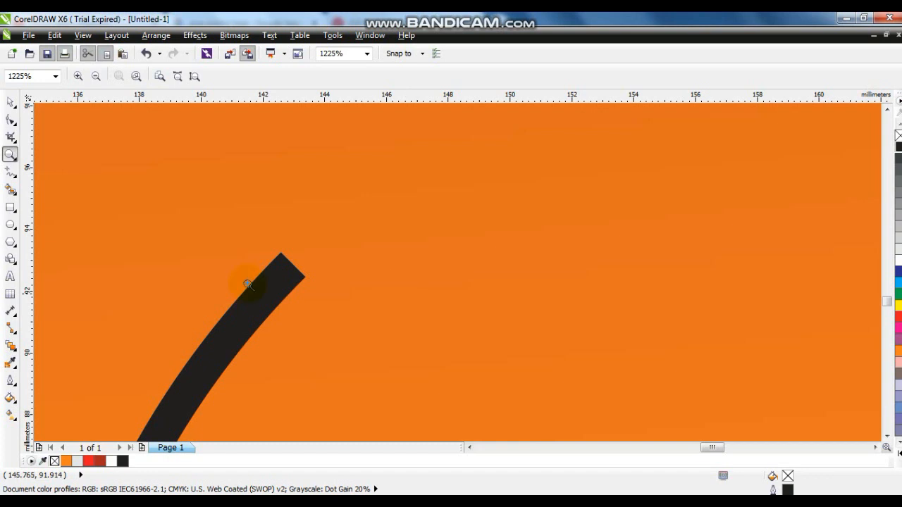
{"action": "left_click", "coordinate": [11, 206]}
{"action": "left_click_drag", "start_coordinate": [141, 191], "coordinate": [226, 274]}
{"action": "left_click", "coordinate": [10, 120]}
{"action": "key", "text": "ctrl+q"}
{"action": "left_click", "coordinate": [144, 272]}
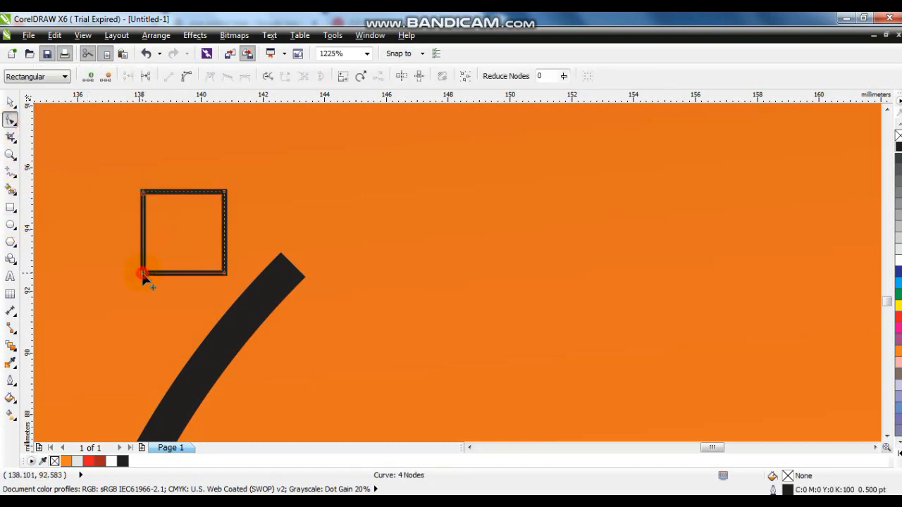
{"action": "key", "text": "Delete"}
Place the triangle over the ring's left open end and pull its outer corner outward to form an arrowhead about 3.6 by 3.4 mm
{"action": "left_click", "coordinate": [10, 103]}
{"action": "left_click_drag", "start_coordinate": [183, 233], "coordinate": [300, 256]}
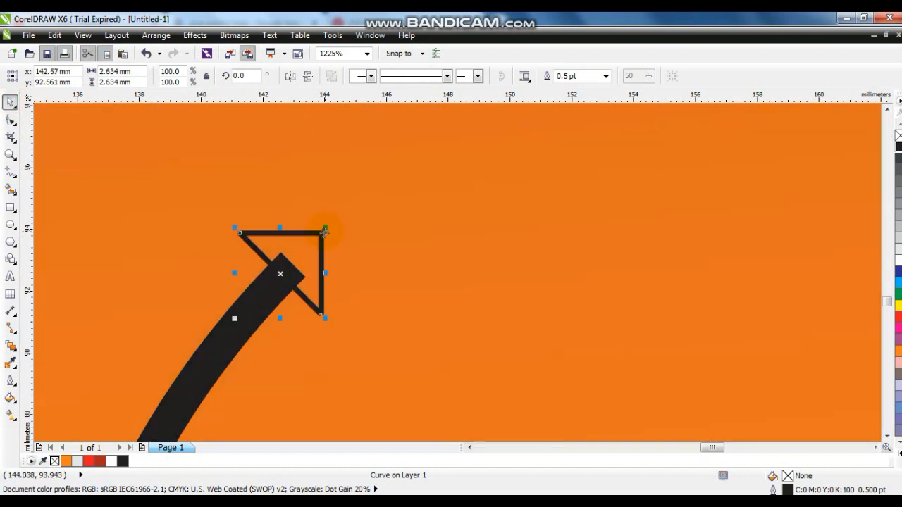
{"action": "left_click", "coordinate": [10, 120]}
{"action": "left_click_drag", "start_coordinate": [323, 234], "coordinate": [354, 210]}
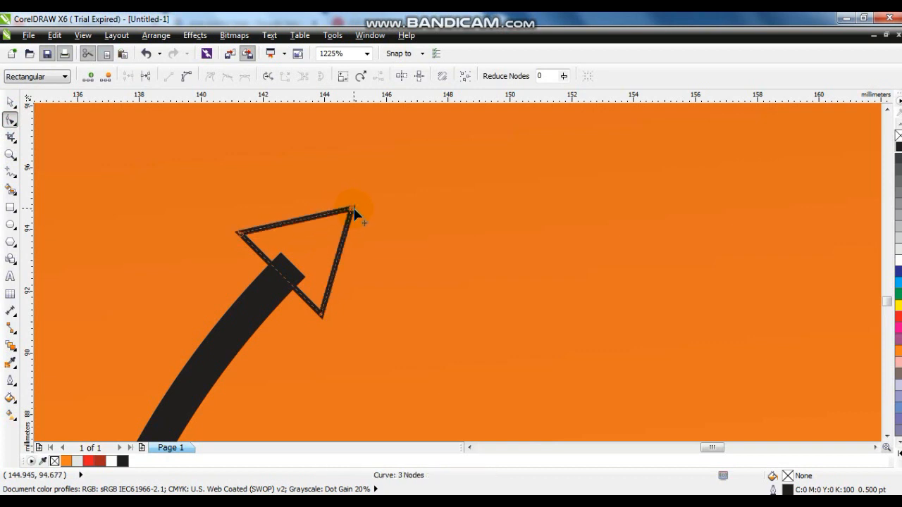
Fill the arrowhead black, remove its outline and weld it to the ring
{"action": "left_click", "coordinate": [12, 103]}
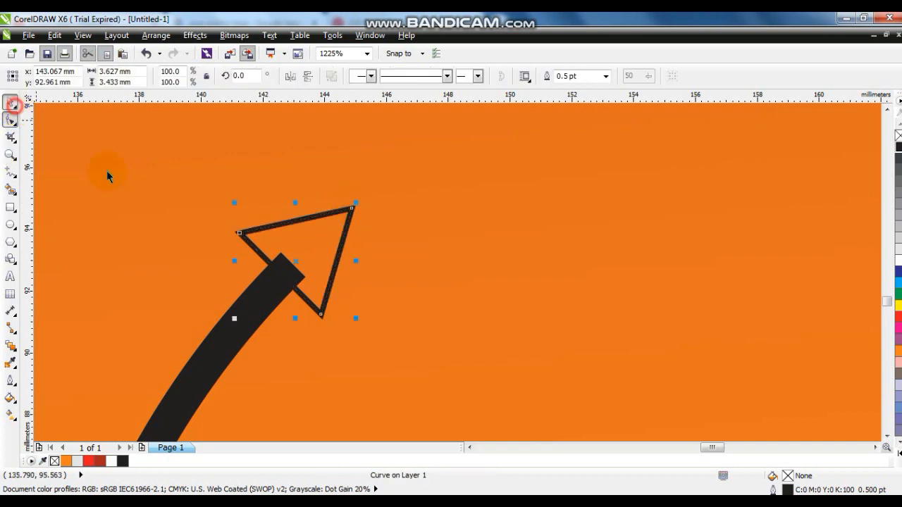
{"action": "left_click", "coordinate": [898, 147]}
{"action": "right_click", "coordinate": [898, 136]}
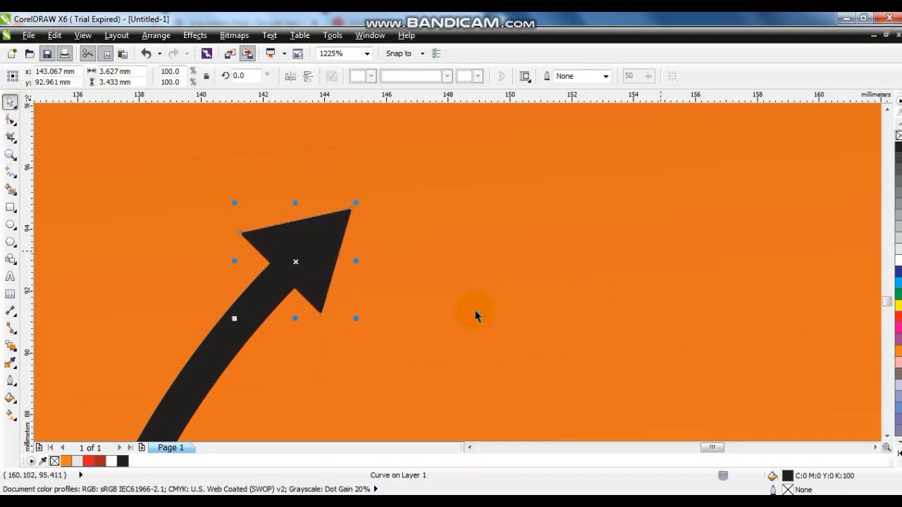
{"action": "left_click", "coordinate": [211, 363], "text": "shift"}
{"action": "left_click", "coordinate": [413, 76]}
Recolour the arrow-tipped ring white and deselect it
{"action": "scroll", "coordinate": [504, 260], "scroll_direction": "down", "scroll_amount": 2}
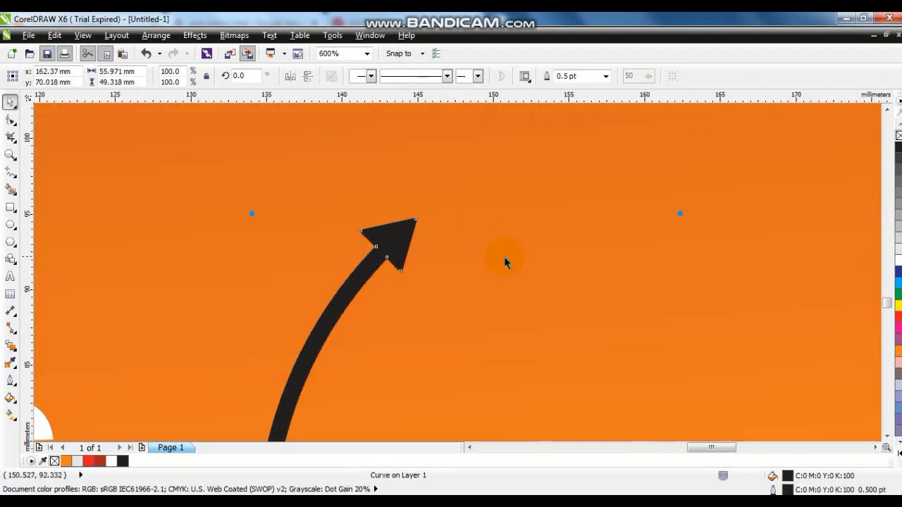
{"action": "scroll", "coordinate": [504, 262], "scroll_direction": "down", "scroll_amount": 2}
{"action": "left_click", "coordinate": [899, 151]}
{"action": "key", "text": "shift+F2"}
{"action": "left_click", "coordinate": [897, 260]}
{"action": "scroll", "coordinate": [740, 302], "scroll_direction": "down", "scroll_amount": 2}
{"action": "key", "text": "Escape"}
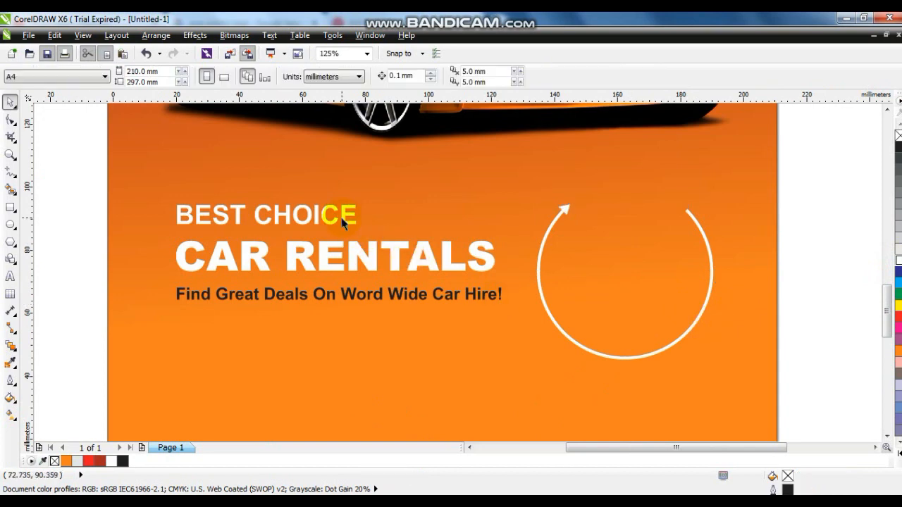